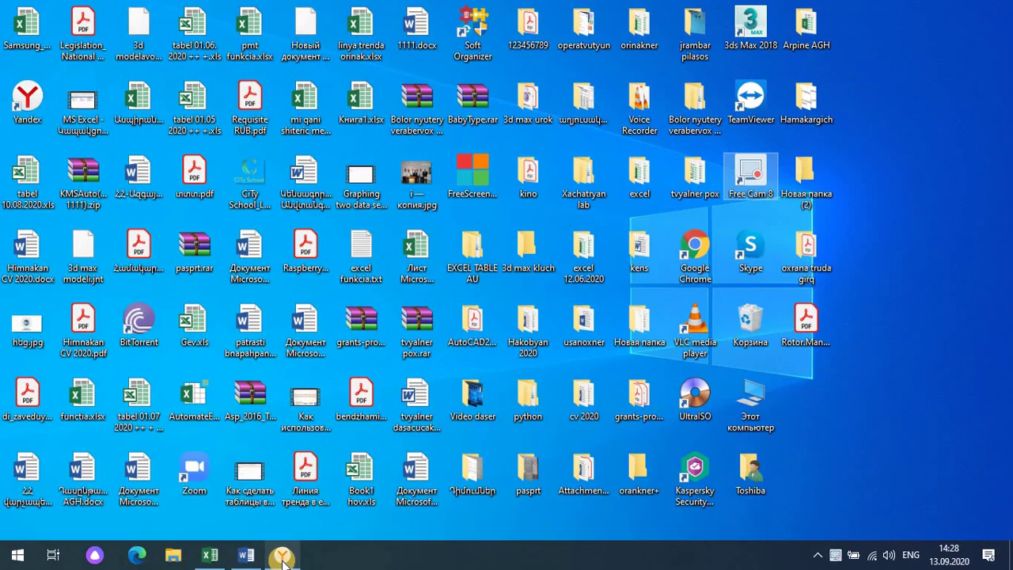
- Switch to the open Excel workbook Книга1 with the empty sheet Лист3
{"action": "left_click", "coordinate": [282, 558]}
{"action": "left_click", "coordinate": [283, 559]}
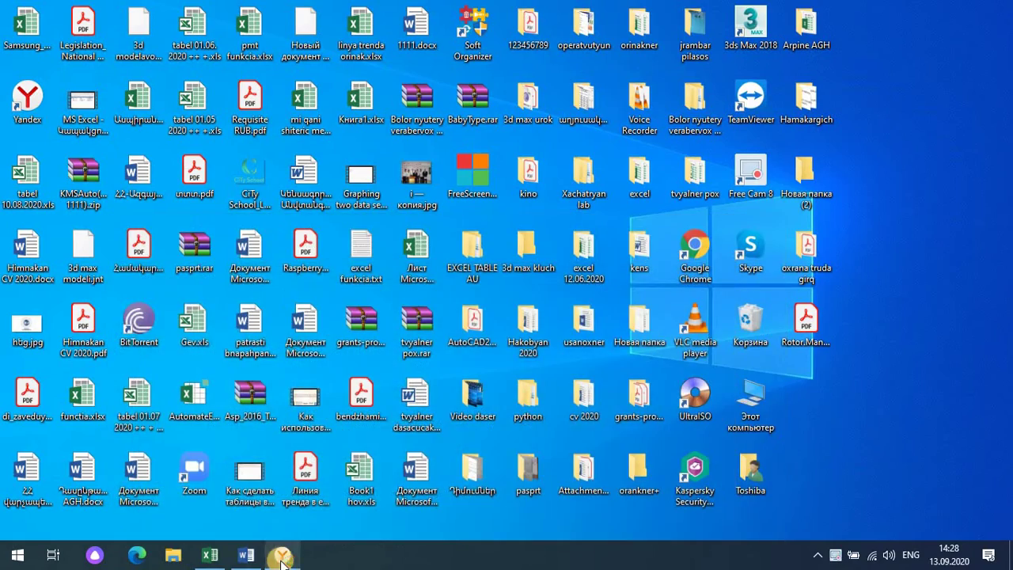
{"action": "left_click", "coordinate": [211, 557]}
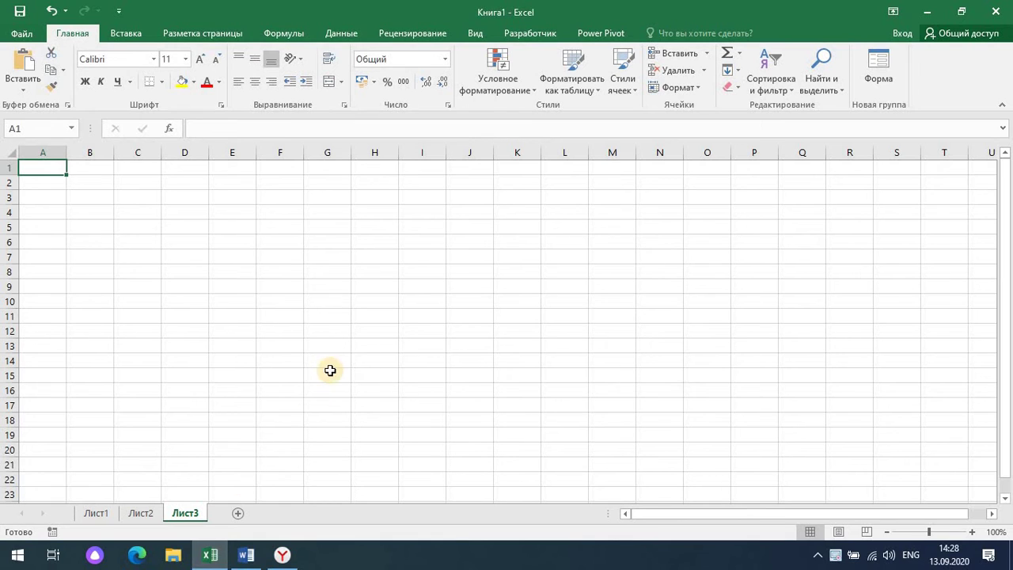
- Look at the available What-If Analysis (Анализ "что если") options, then dismiss them without choosing one
{"action": "left_click", "coordinate": [340, 33]}
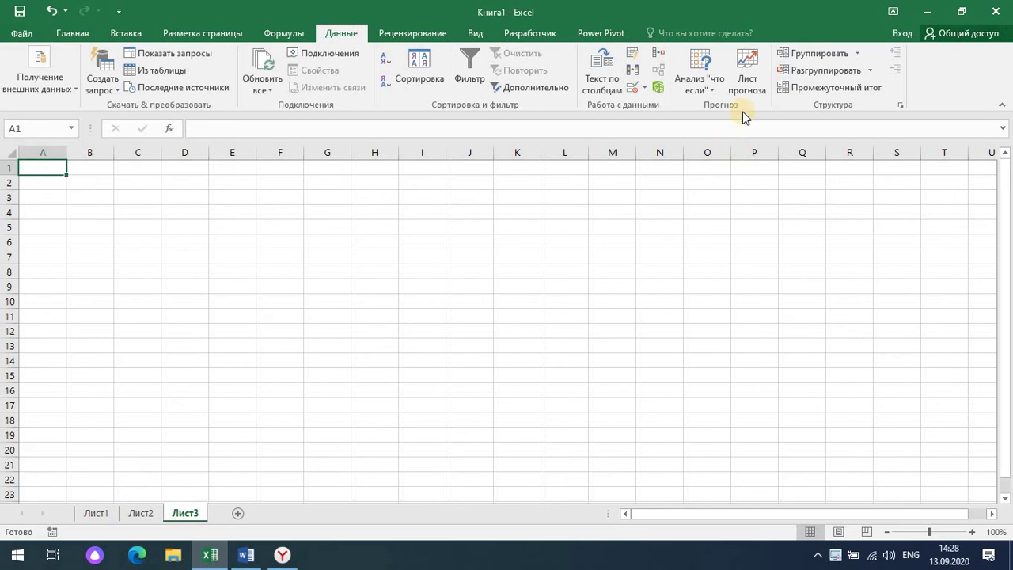
{"action": "left_click", "coordinate": [712, 93]}
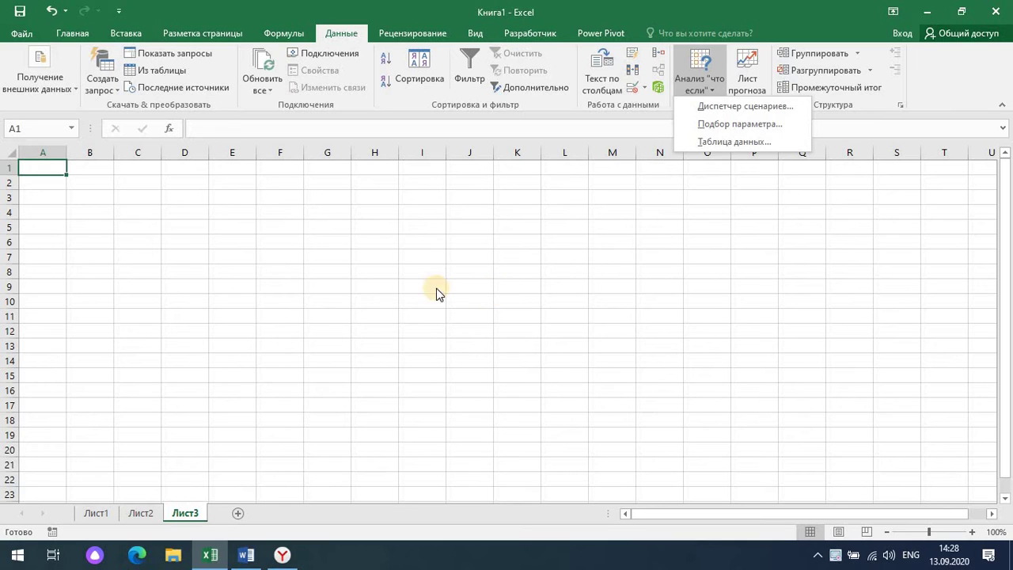
{"action": "left_click", "coordinate": [163, 209]}
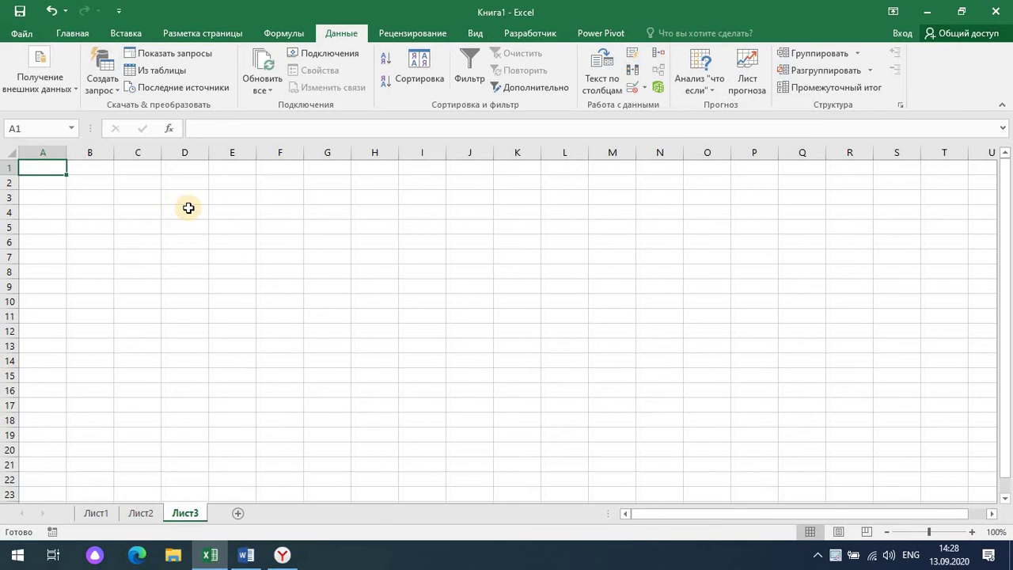
- Enter the target total 62220 in cell D7
{"action": "left_click", "coordinate": [188, 215]}
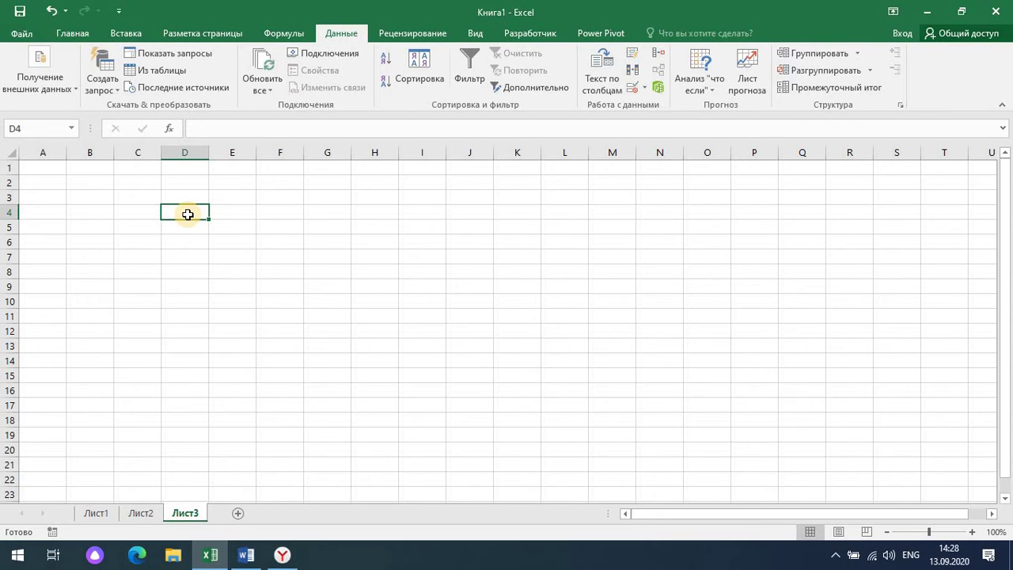
{"action": "key", "text": "Down"}
{"action": "key", "text": "Down"}
{"action": "key", "text": "Down"}
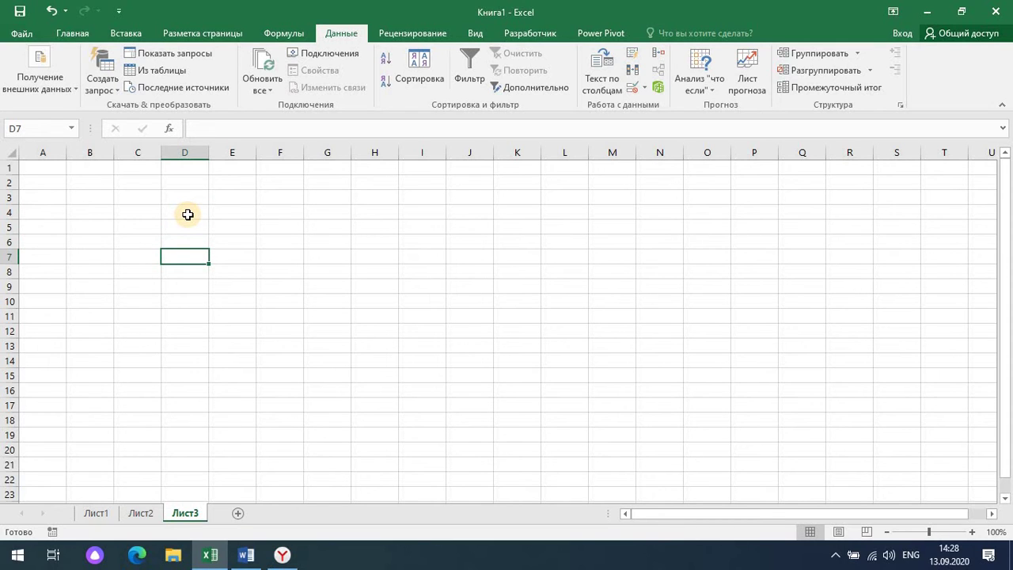
{"action": "type", "text": "6"}
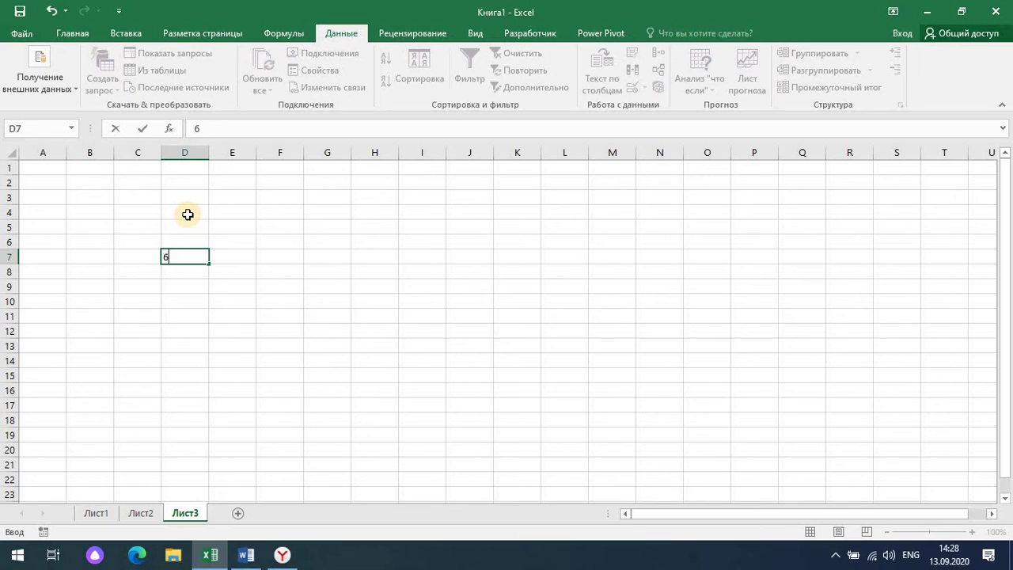
{"action": "type", "text": "2220"}
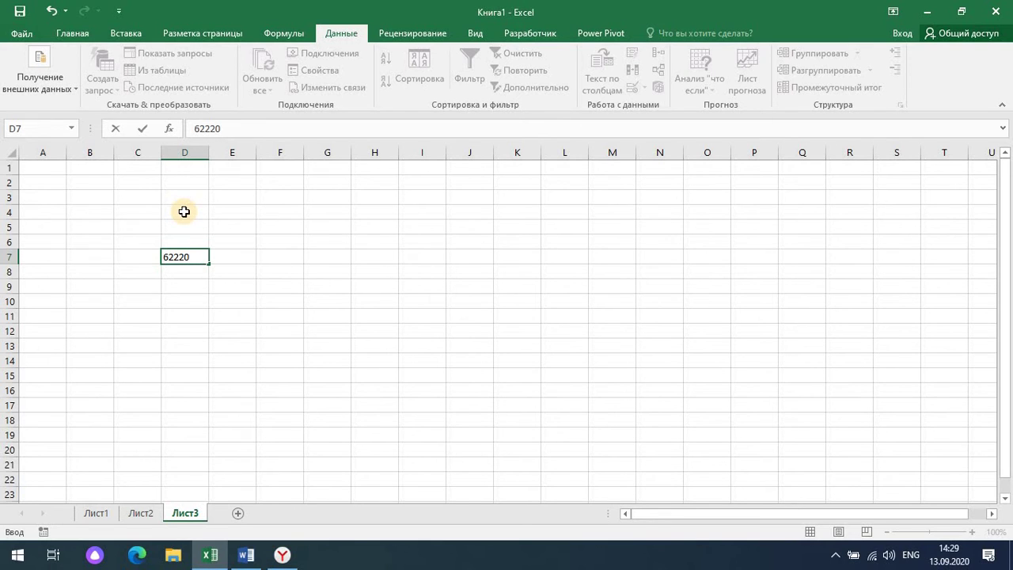
- Enter the headings a1, a2, a3 and a4 in cells D4 to G4
{"action": "left_click", "coordinate": [184, 212]}
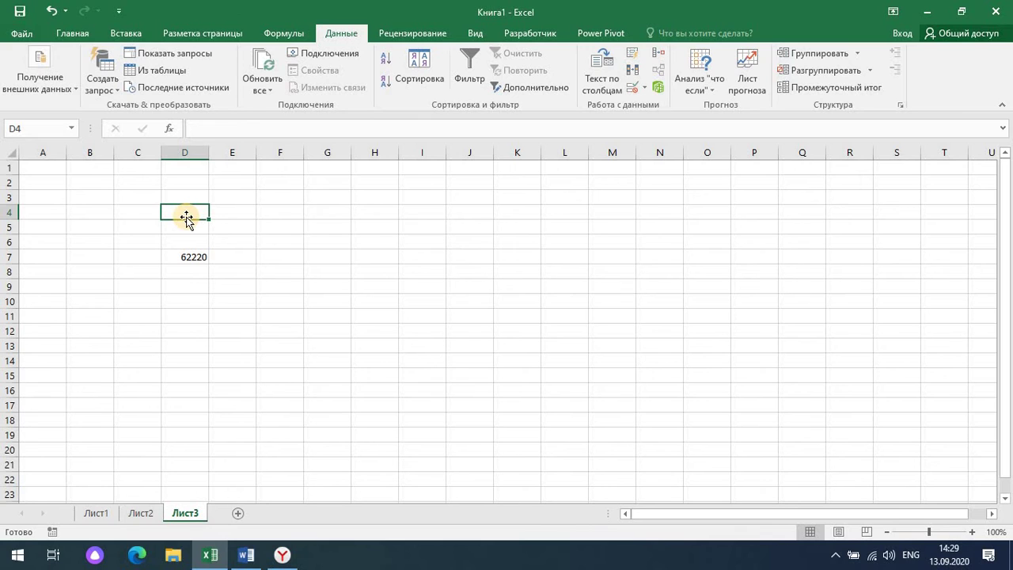
{"action": "type", "text": "a1"}
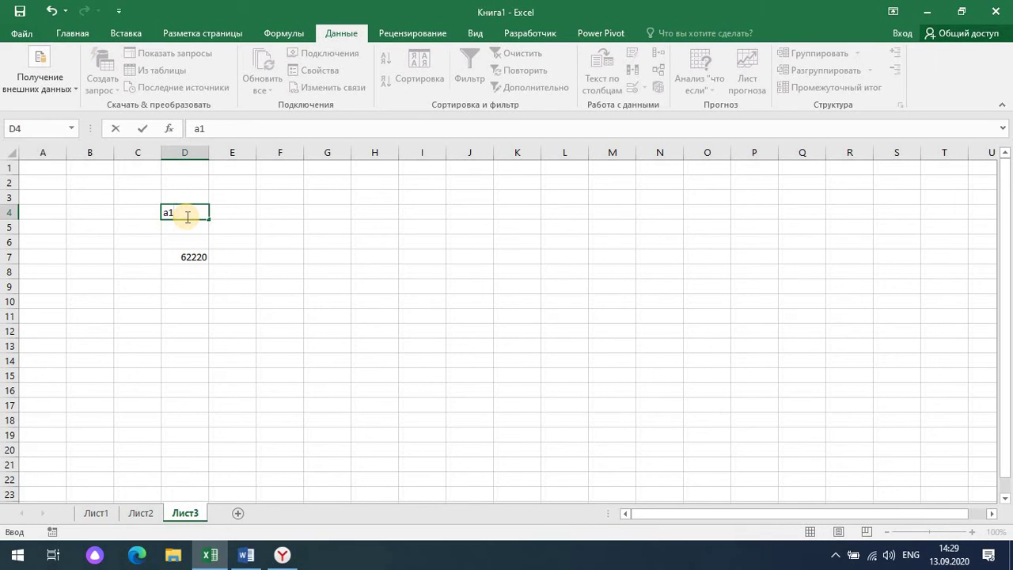
{"action": "key", "text": "Tab"}
{"action": "type", "text": "a2"}
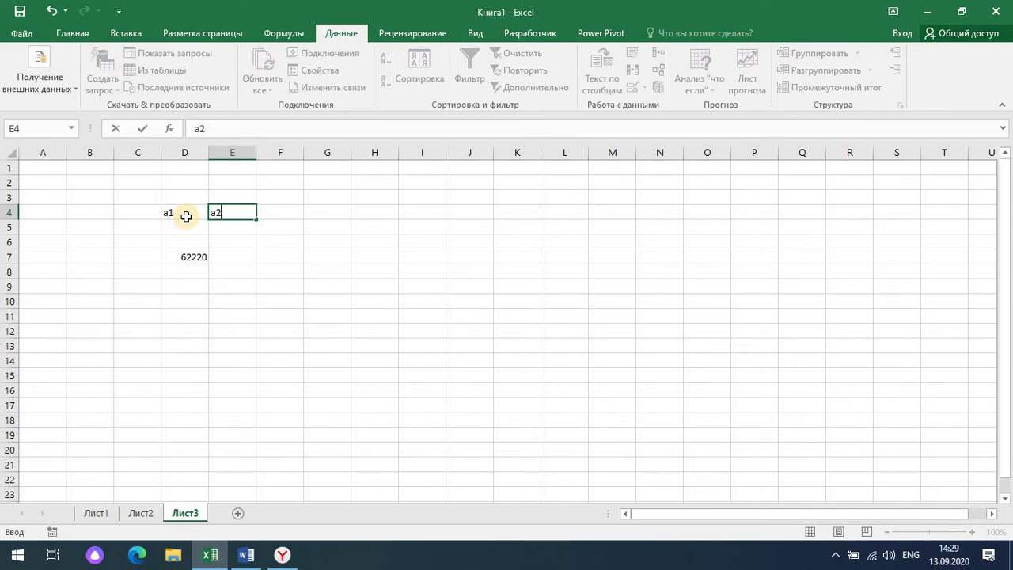
{"action": "key", "text": "Tab"}
{"action": "type", "text": "a3"}
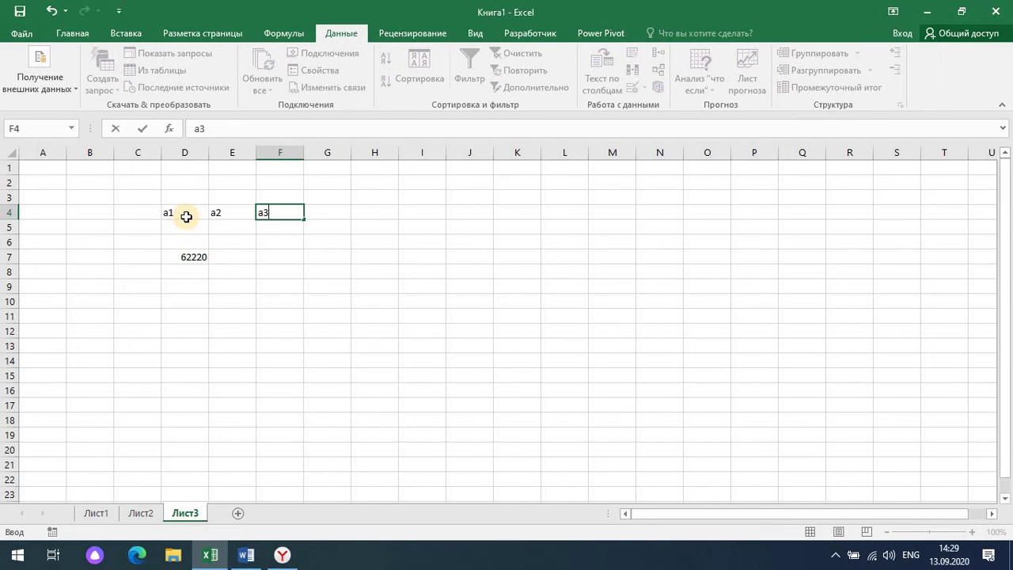
{"action": "key", "text": "Tab"}
{"action": "type", "text": "a4"}
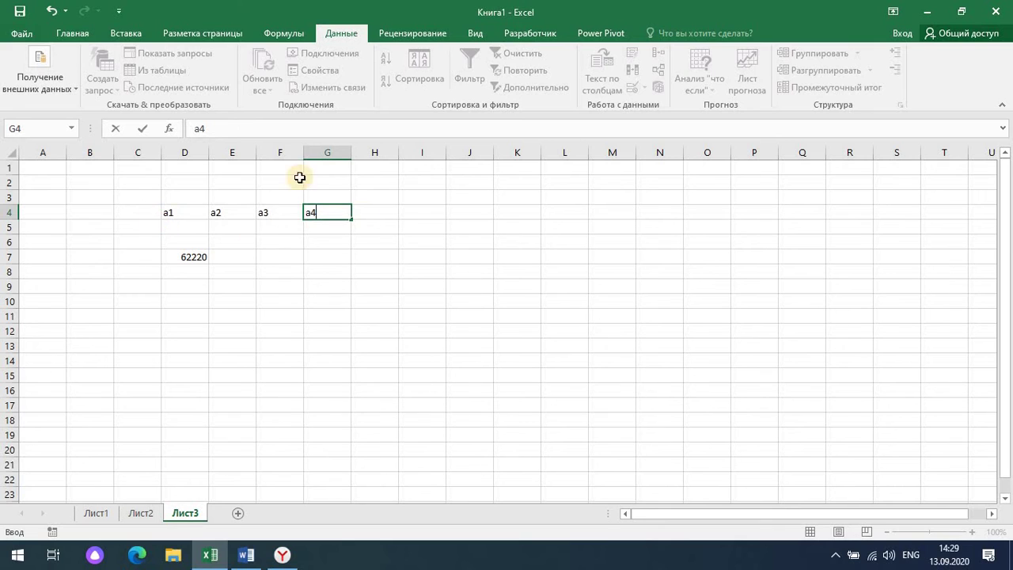
- Fill in 8542, 2450 and 1532 under the headings a1, a2 and a3 in cells D5 to F5
{"action": "left_click", "coordinate": [175, 228]}
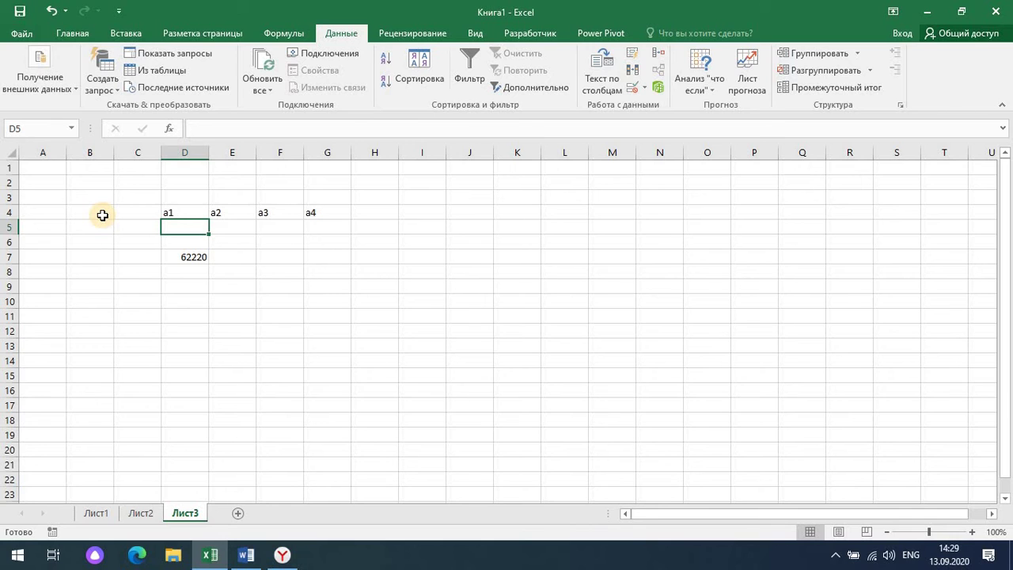
{"action": "type", "text": "854"}
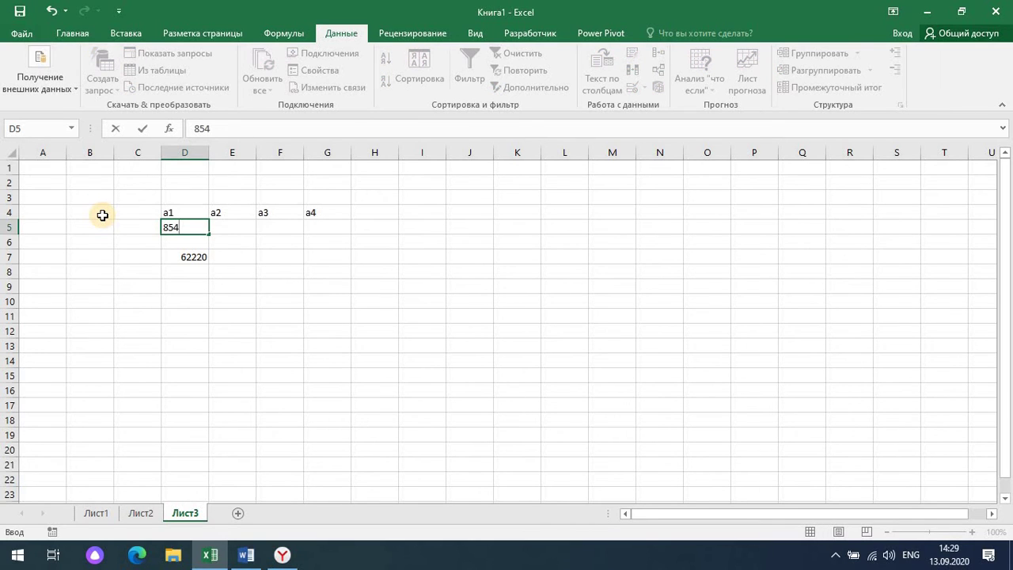
{"action": "type", "text": "2"}
{"action": "key", "text": "Tab"}
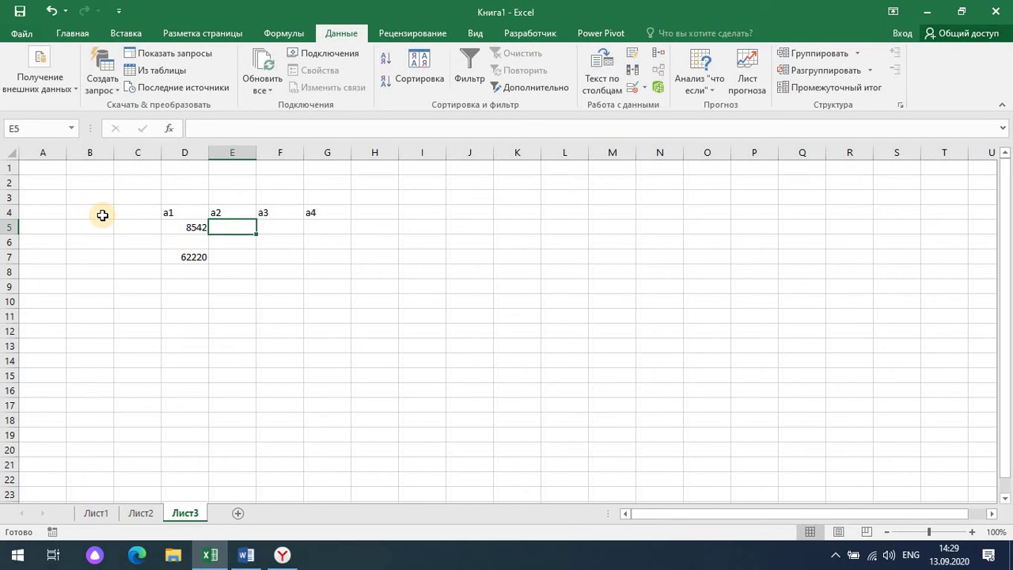
{"action": "type", "text": "24"}
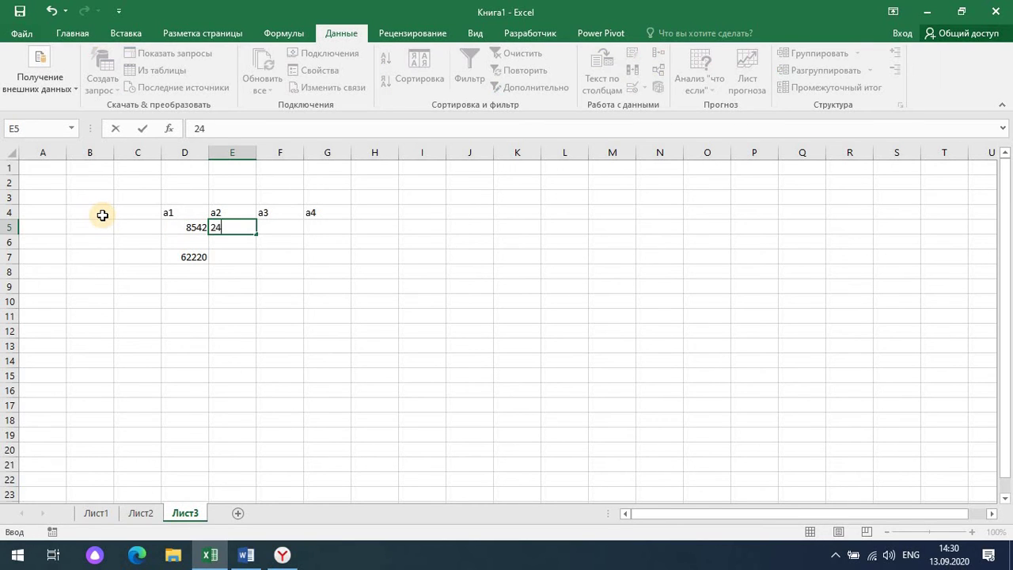
{"action": "type", "text": "50"}
{"action": "key", "text": "Tab"}
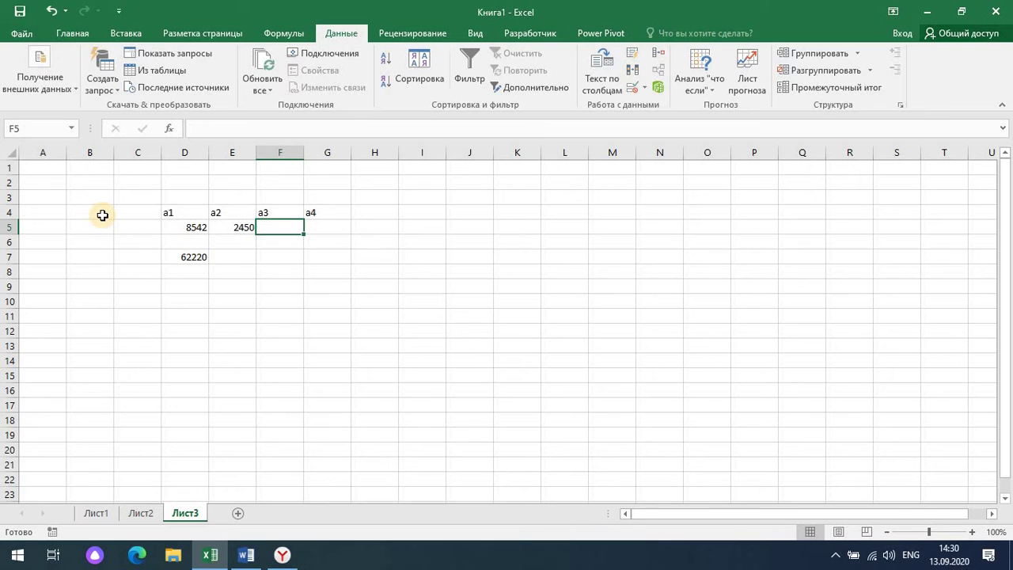
{"action": "type", "text": "1532"}
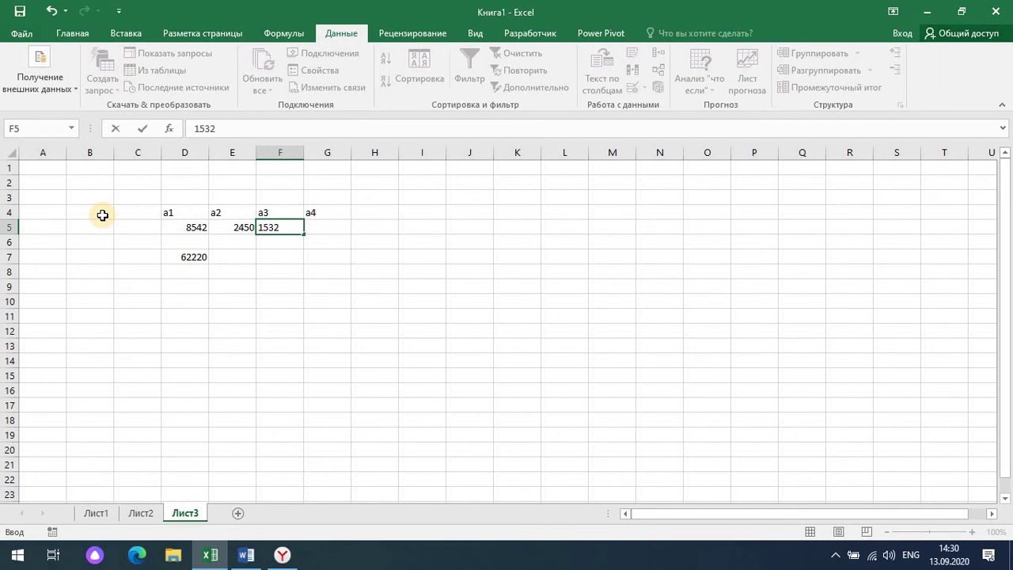
{"action": "left_click", "coordinate": [245, 268]}
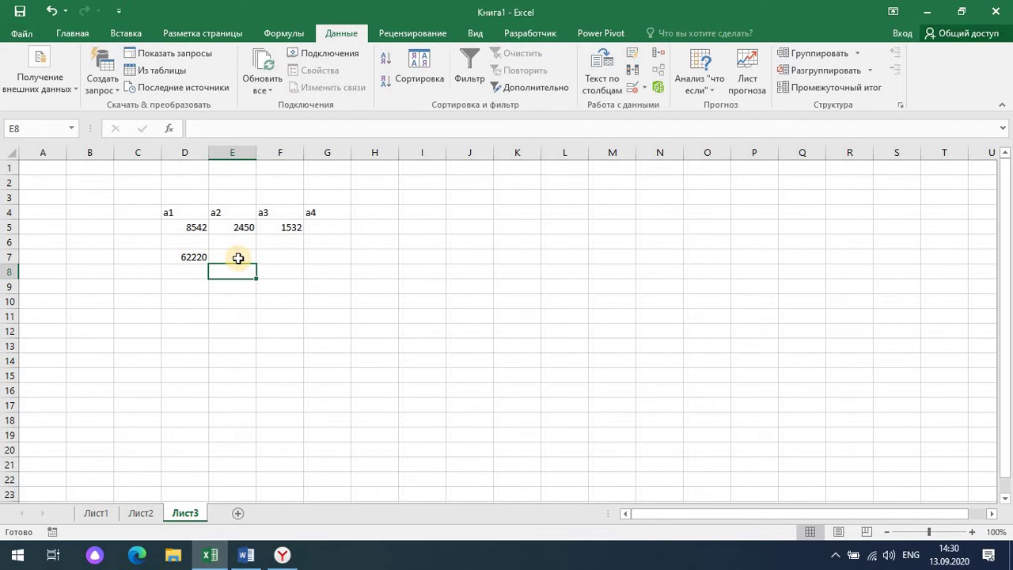
- Insert an AutoSum formula in cell F7 that adds the range D5:G5, including the empty a4 cell
{"action": "left_click", "coordinate": [323, 227]}
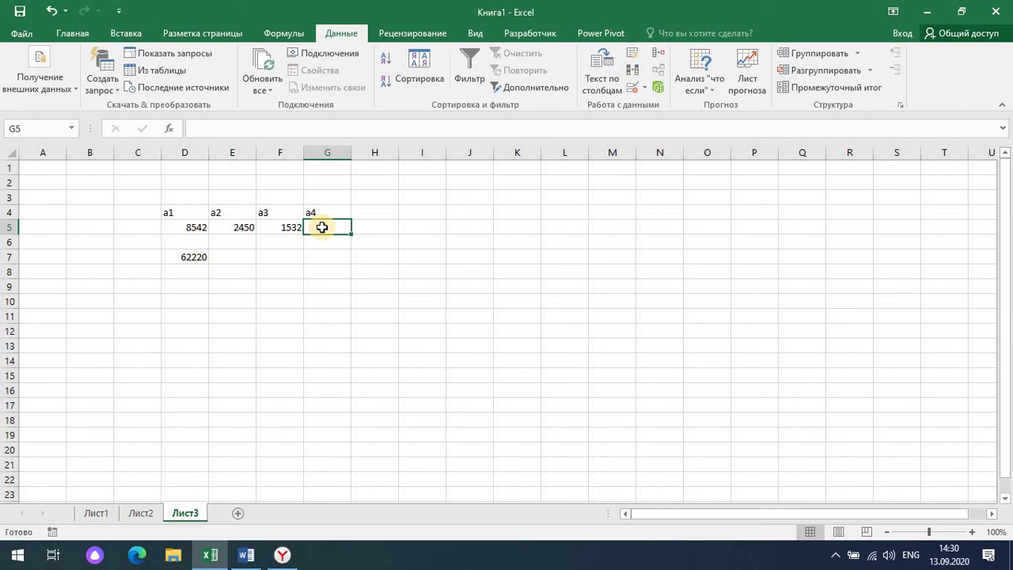
{"action": "left_click", "coordinate": [292, 256]}
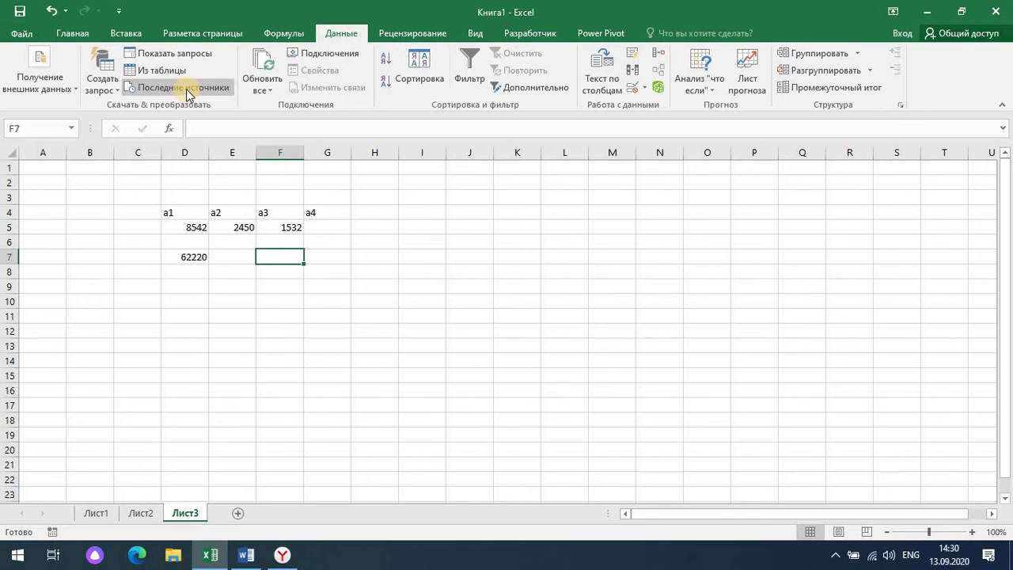
{"action": "left_click", "coordinate": [68, 35]}
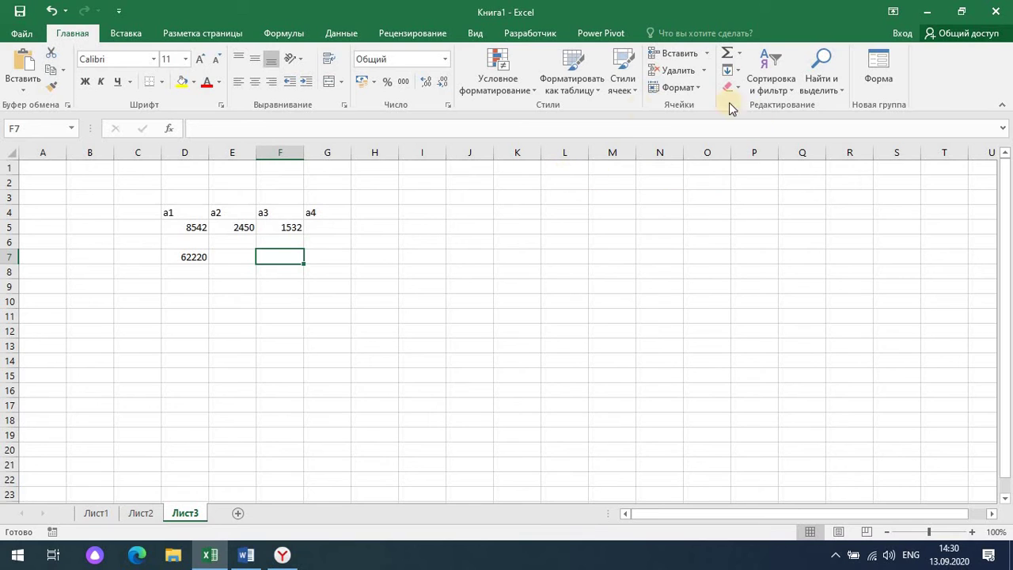
{"action": "left_click", "coordinate": [730, 57]}
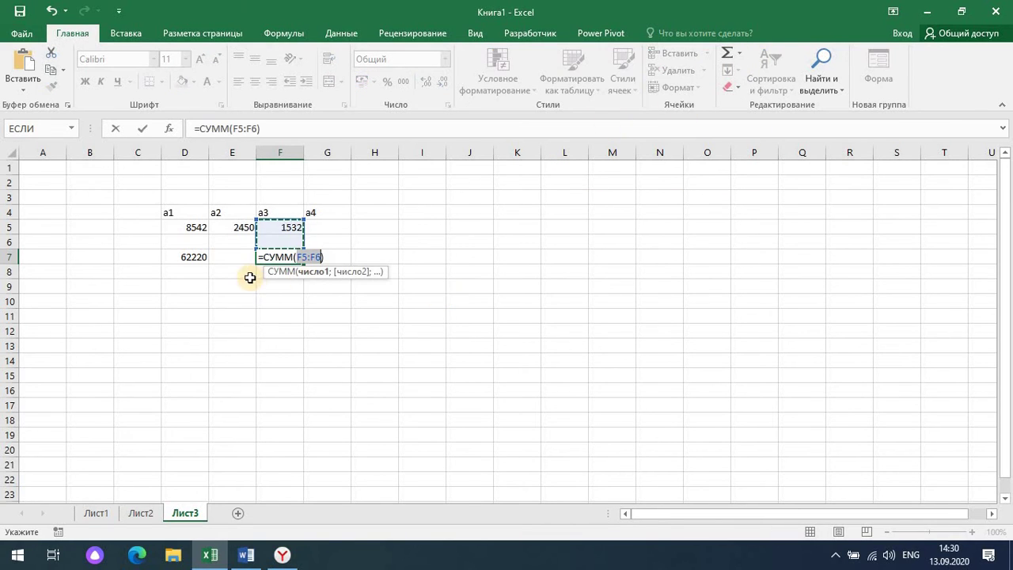
{"action": "left_click", "coordinate": [176, 229]}
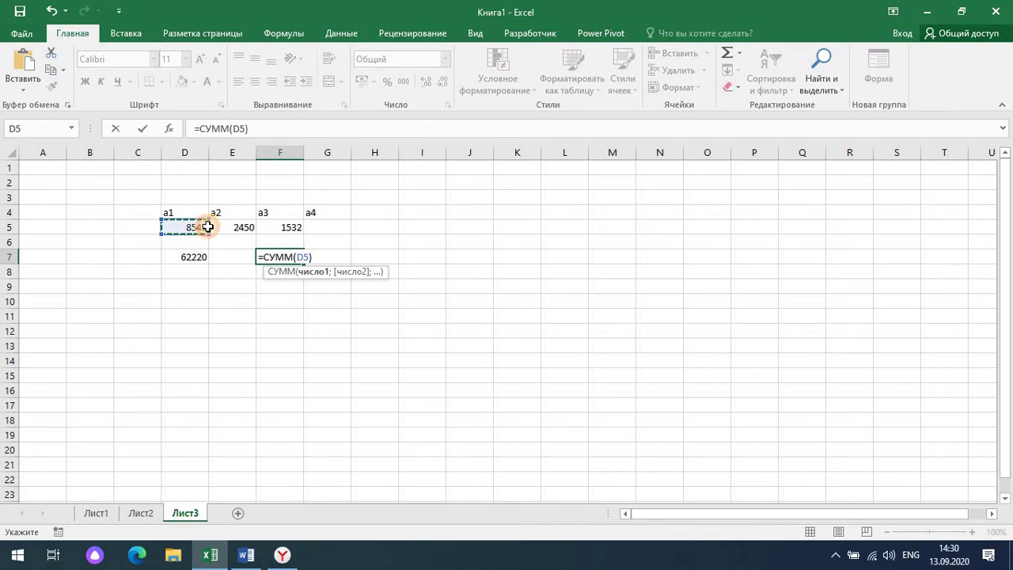
{"action": "left_click_drag", "start_coordinate": [213, 227], "coordinate": [194, 229]}
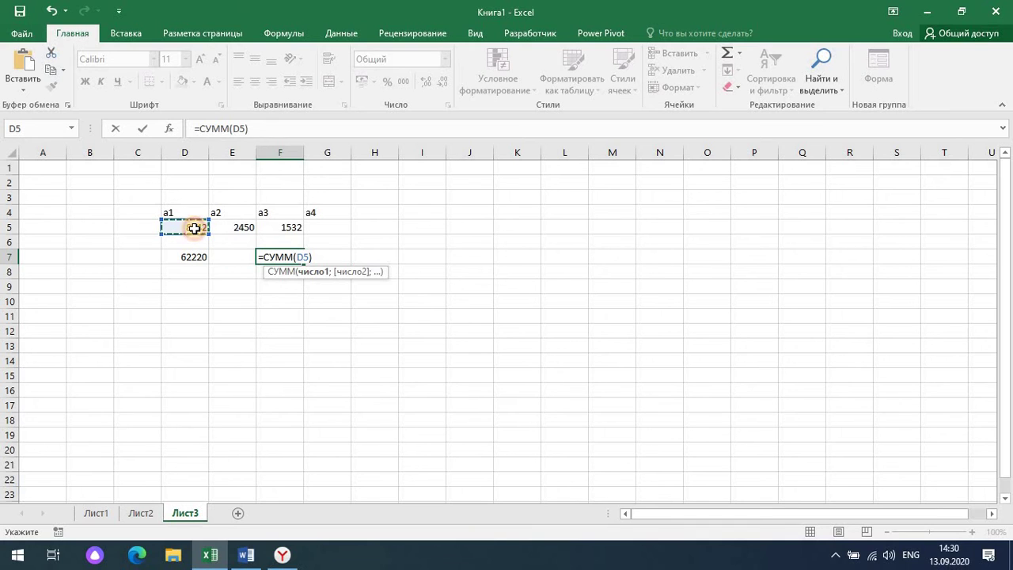
{"action": "left_click_drag", "start_coordinate": [219, 228], "coordinate": [226, 228]}
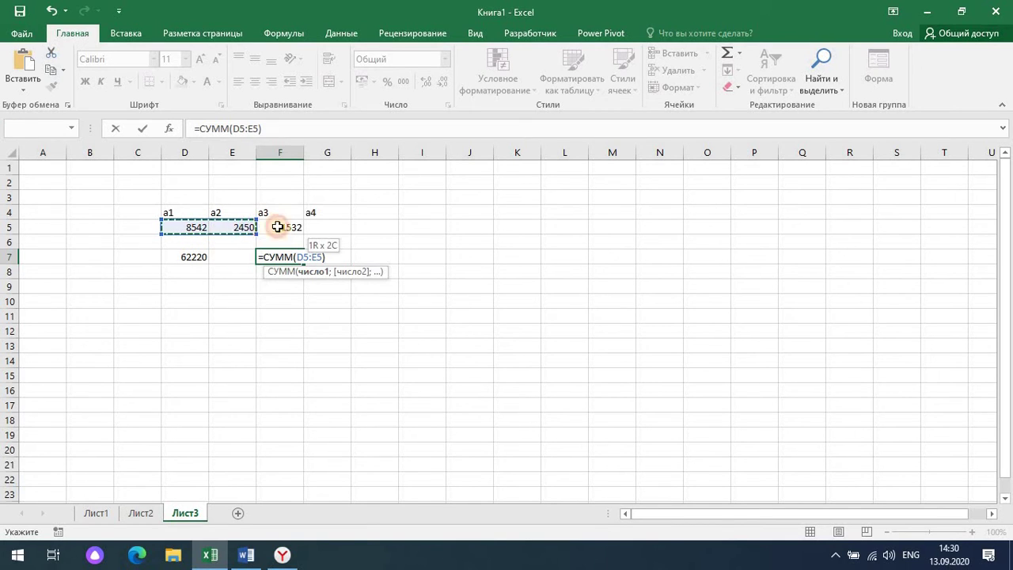
{"action": "left_click_drag", "start_coordinate": [292, 226], "coordinate": [311, 225]}
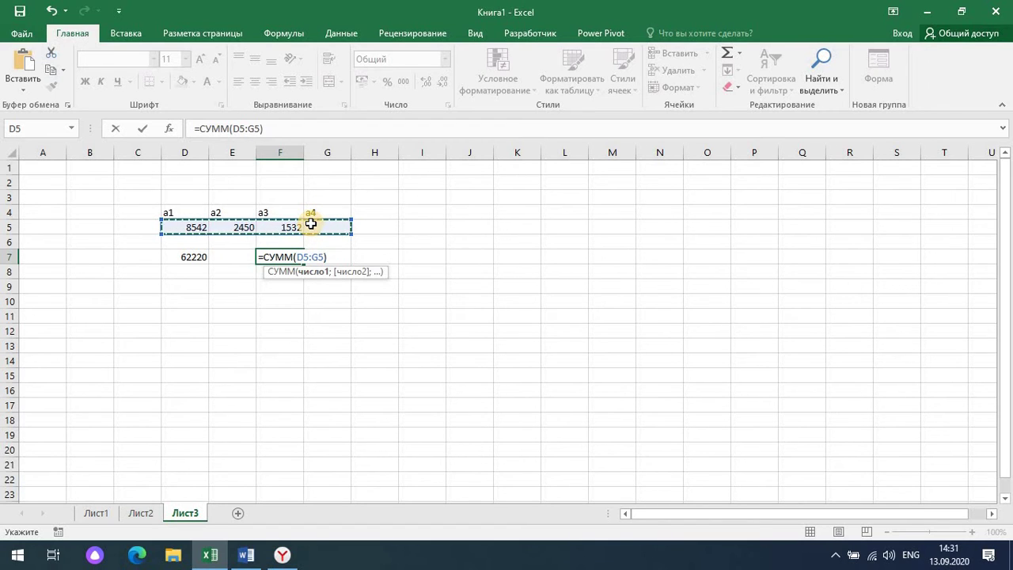
{"action": "key", "text": "ctrl+Return"}
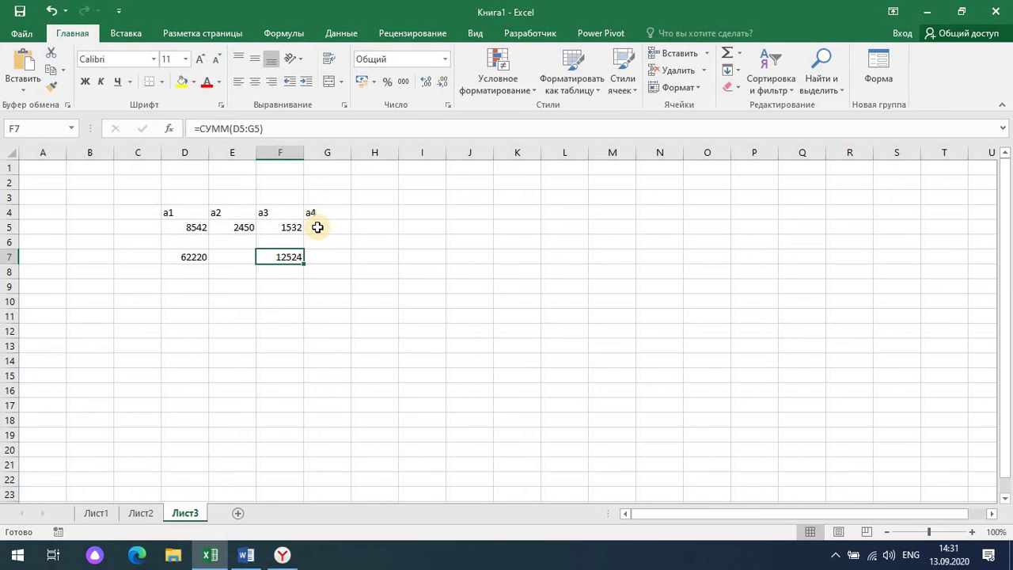
- Start Goal Seek from the empty a4 cell and choose the sum in F7 as the cell to set
{"action": "left_click", "coordinate": [317, 228]}
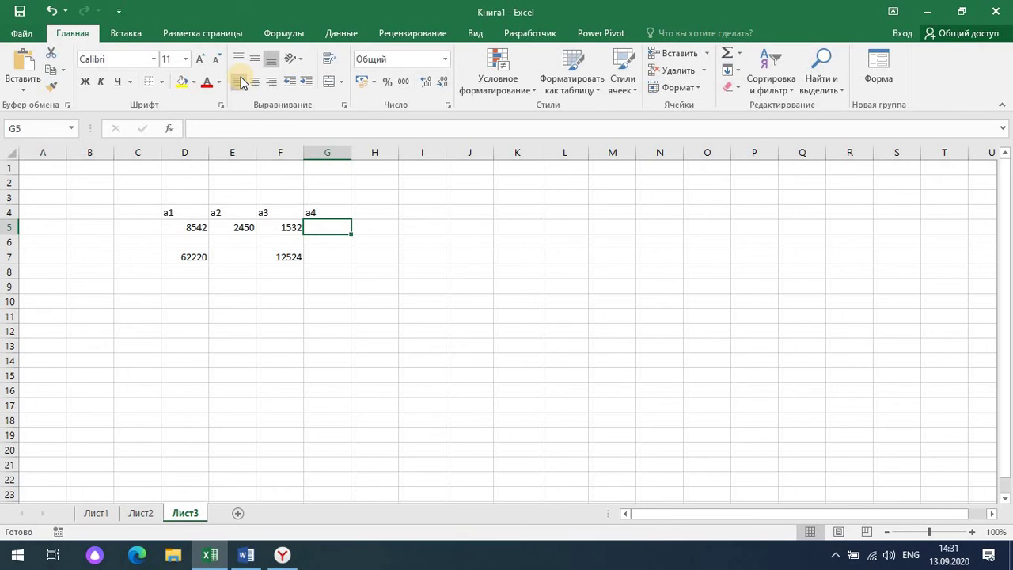
{"action": "left_click", "coordinate": [340, 34]}
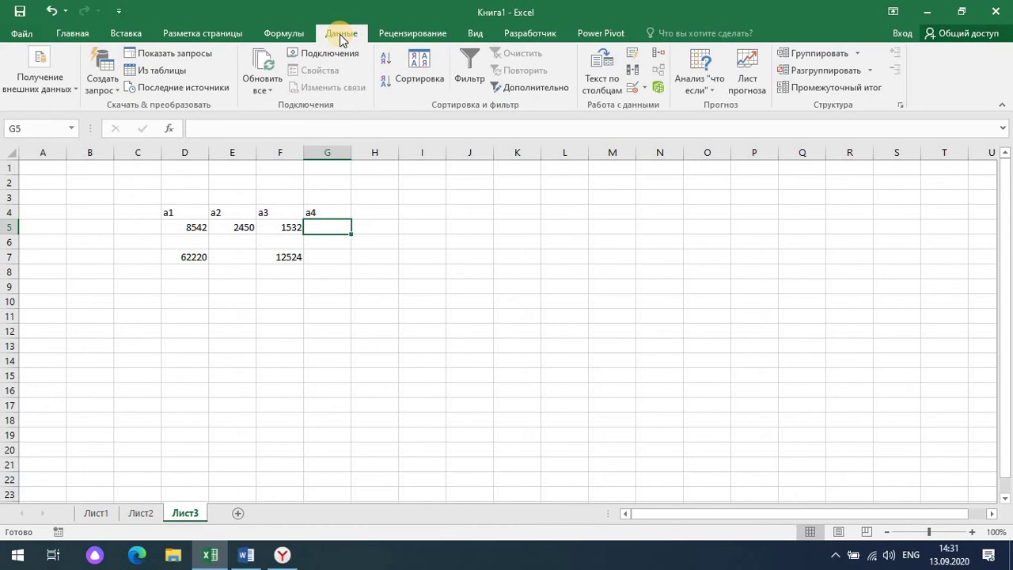
{"action": "left_click", "coordinate": [711, 88]}
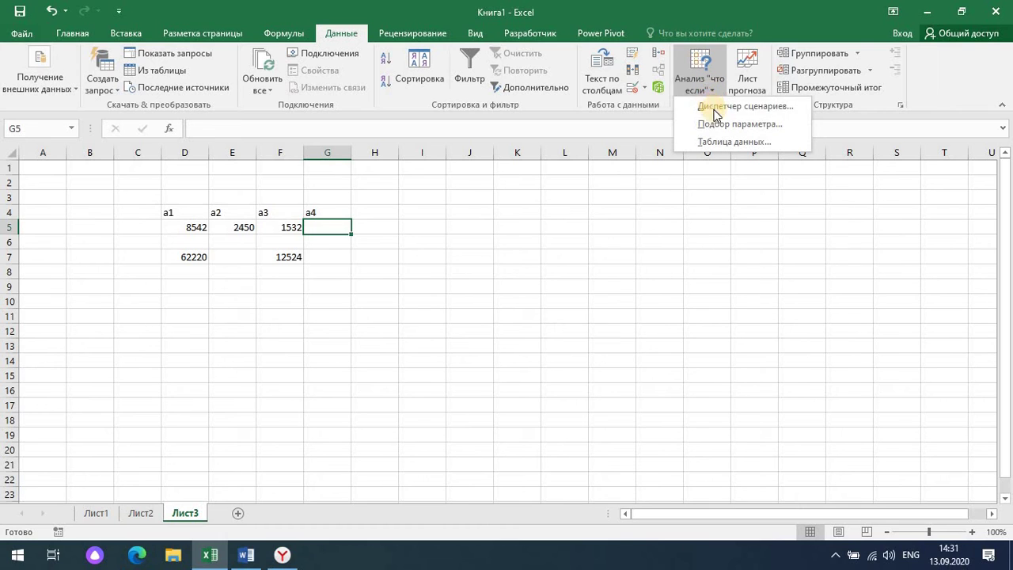
{"action": "left_click", "coordinate": [719, 125]}
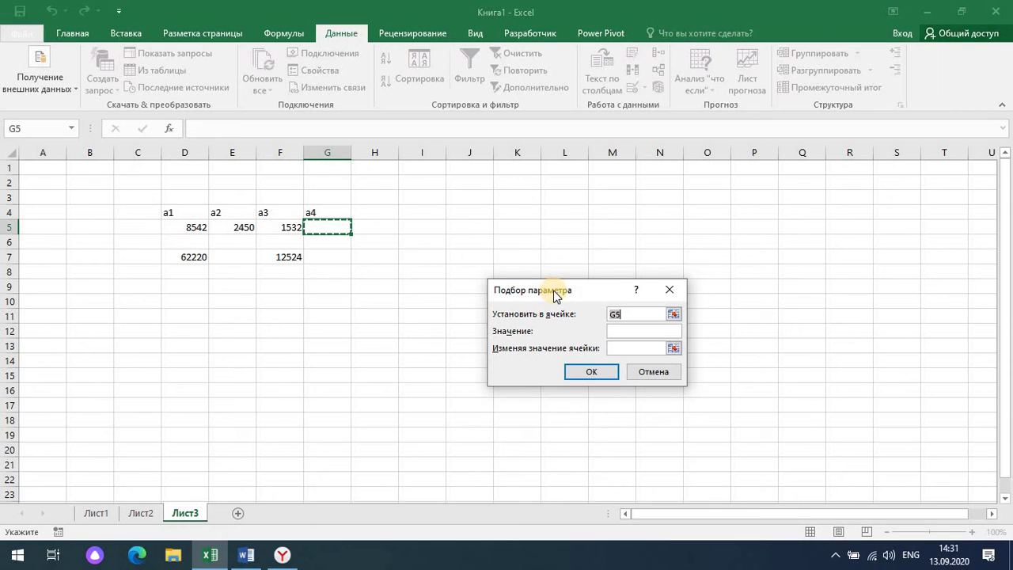
{"action": "left_click_drag", "start_coordinate": [560, 291], "coordinate": [498, 306]}
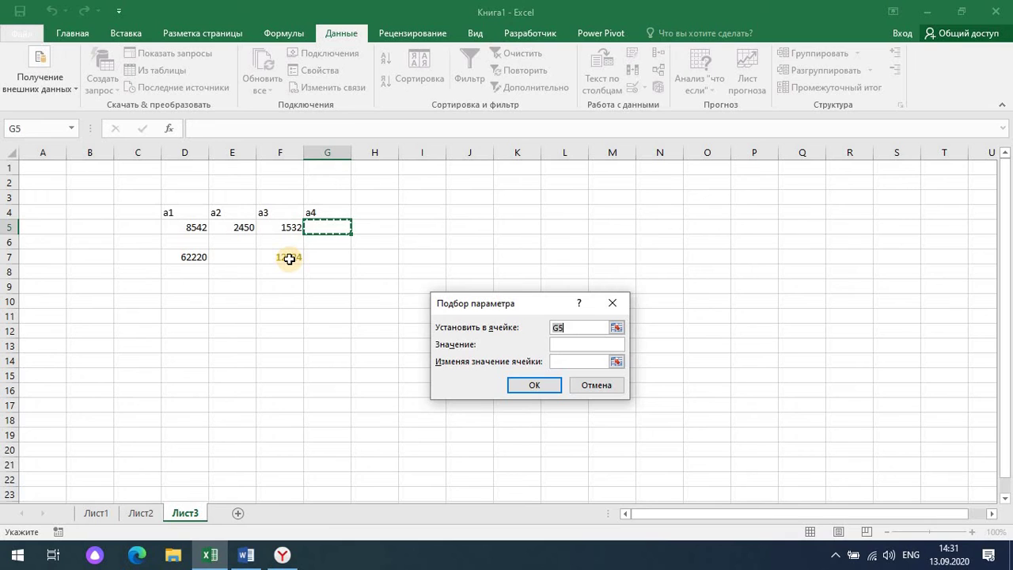
{"action": "left_click", "coordinate": [289, 258]}
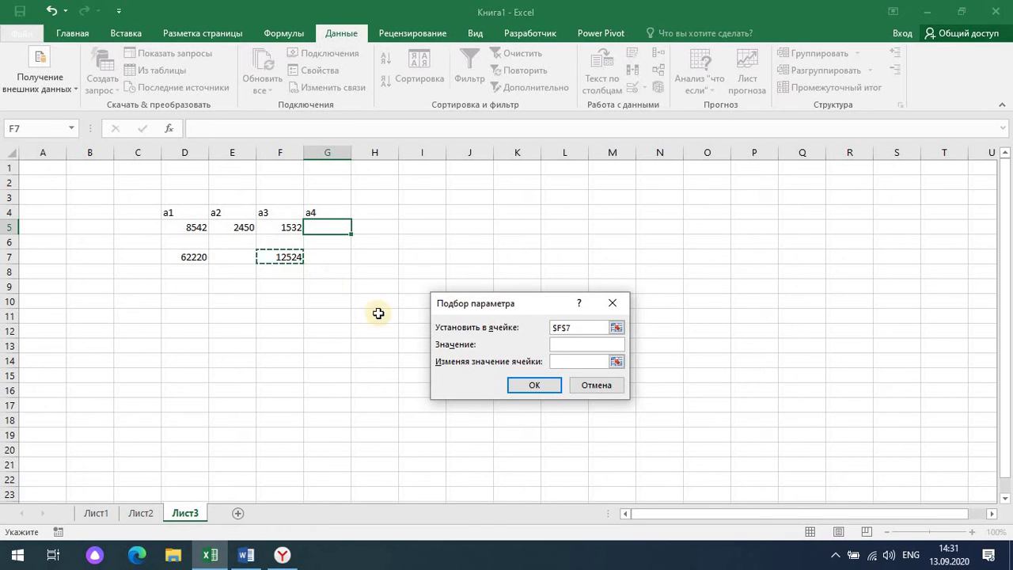
{"action": "left_click", "coordinate": [564, 327]}
- Set the goal value to 62220 with G5 as the changing cell, then run Goal Seek and accept the solution
{"action": "left_click", "coordinate": [561, 346]}
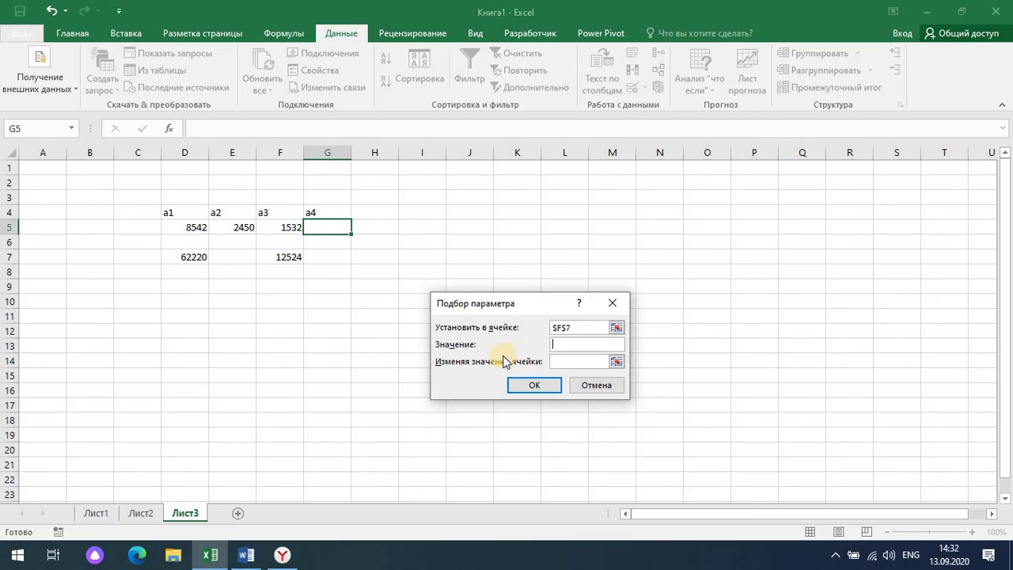
{"action": "type", "text": "62220"}
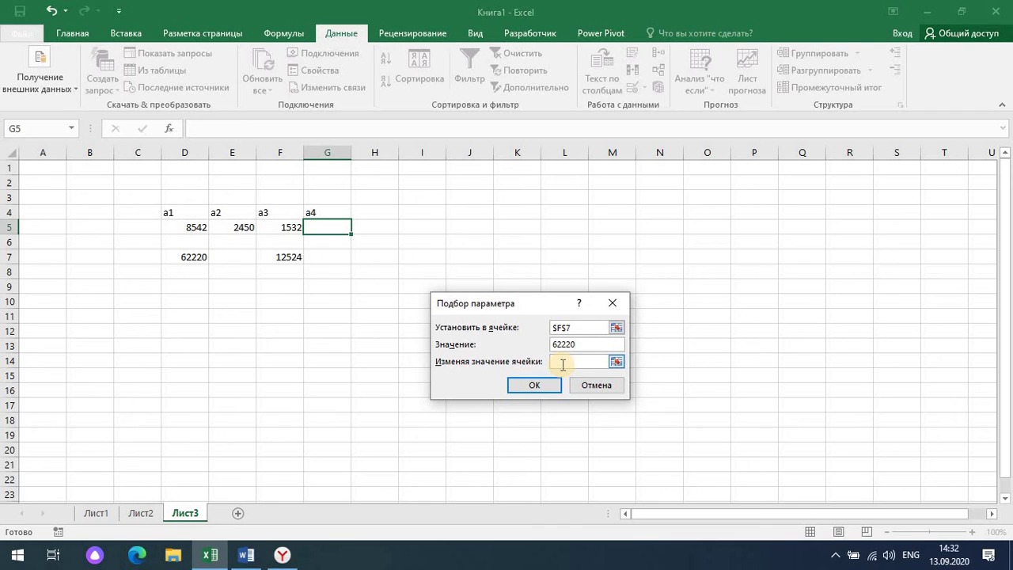
{"action": "left_click", "coordinate": [562, 364]}
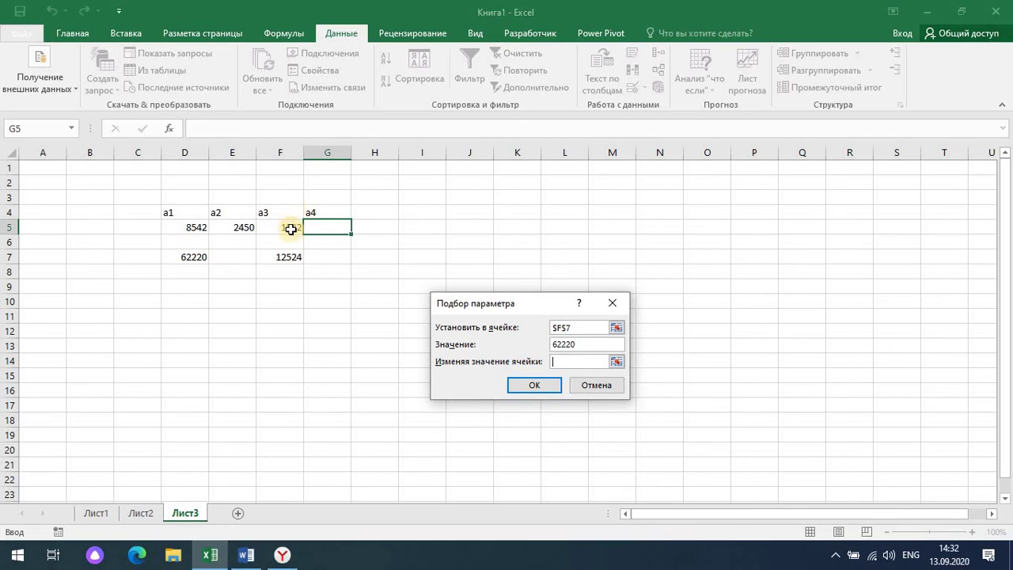
{"action": "left_click", "coordinate": [330, 227]}
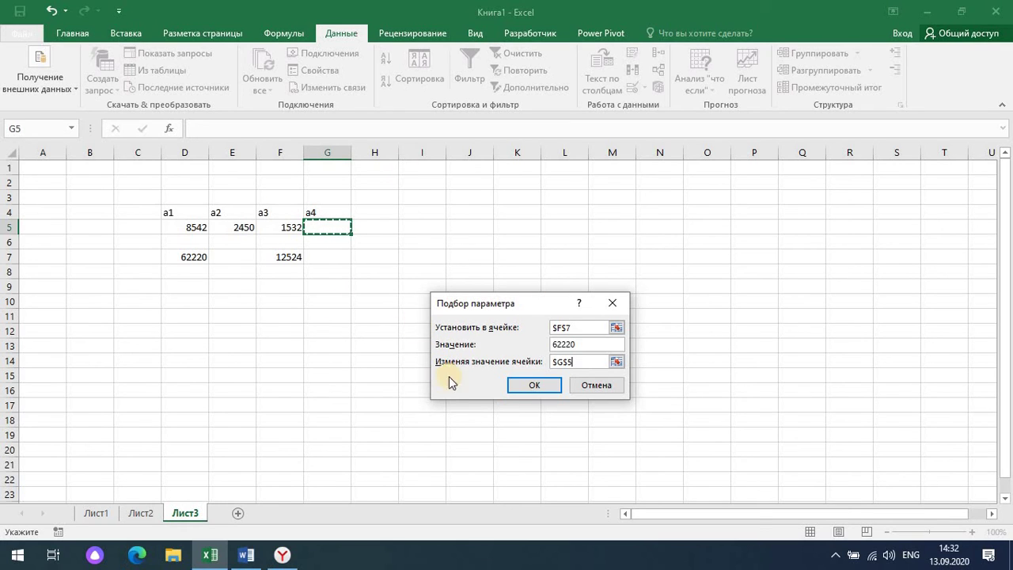
{"action": "left_click", "coordinate": [527, 387]}
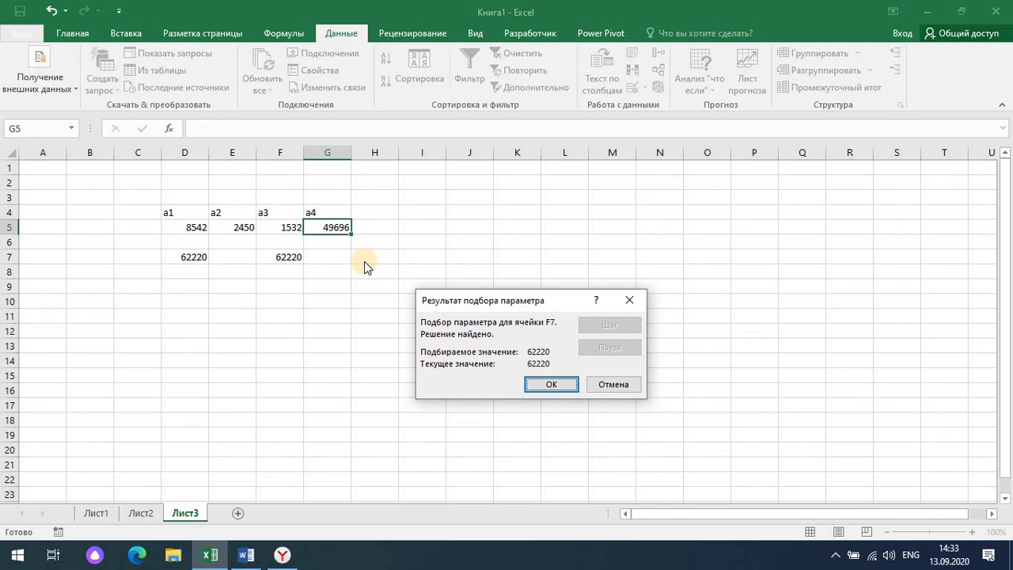
{"action": "left_click", "coordinate": [536, 384]}
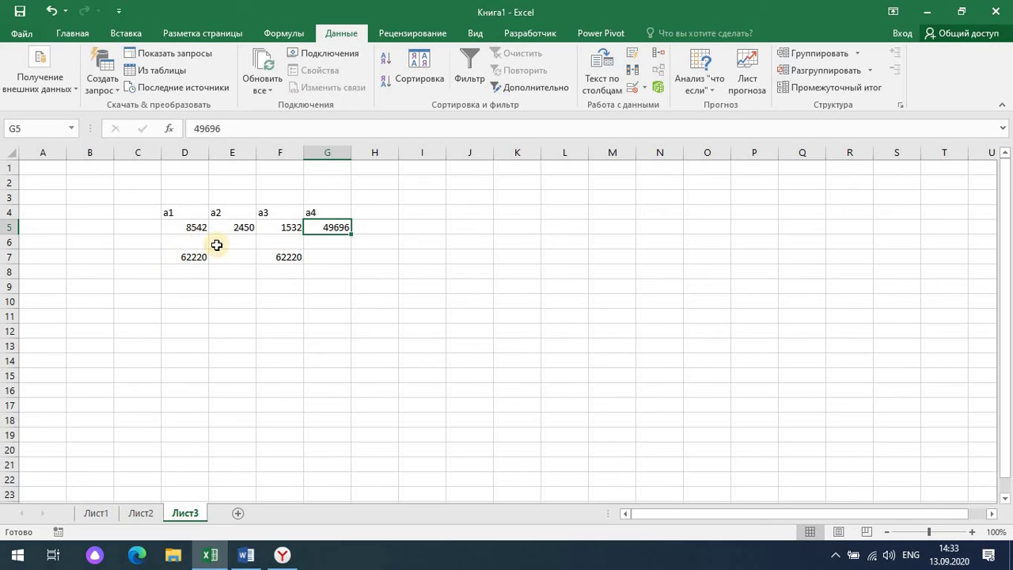
- Enter the headings k1, k2, k3 and k4 in cells D10 to G10
{"action": "left_click", "coordinate": [181, 303]}
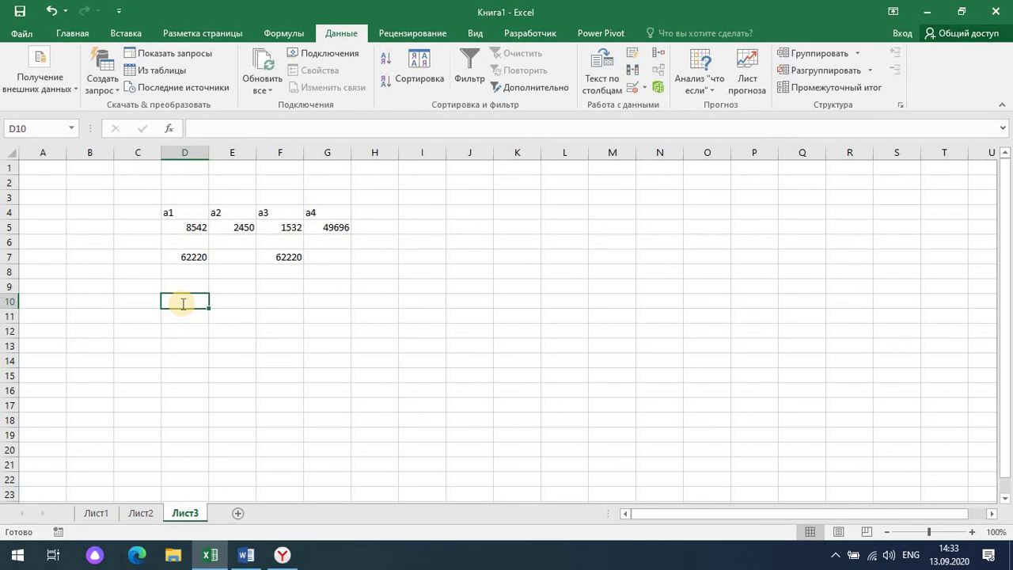
{"action": "type", "text": "k1"}
{"action": "key", "text": "Tab"}
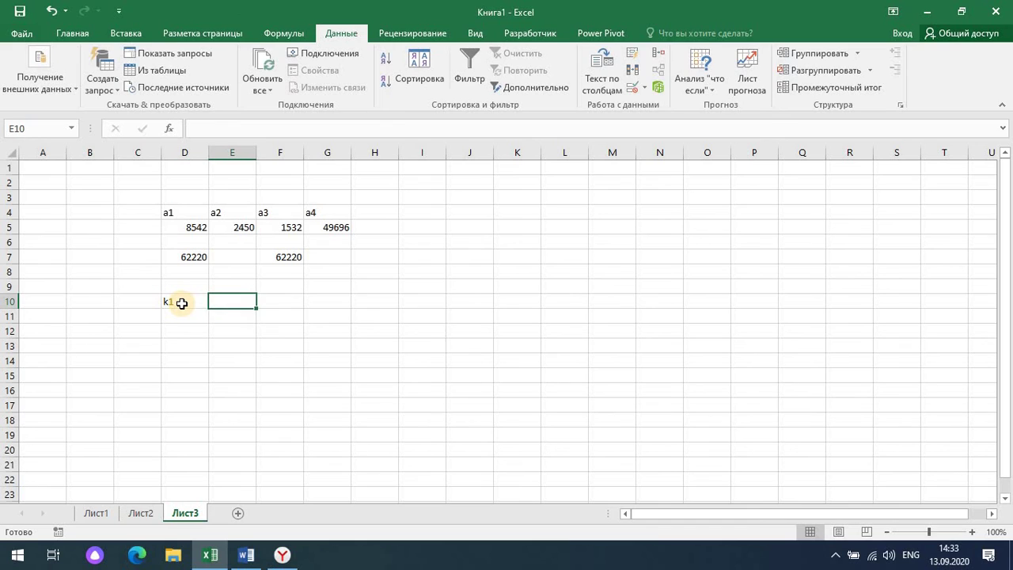
{"action": "type", "text": "k2"}
{"action": "key", "text": "Tab"}
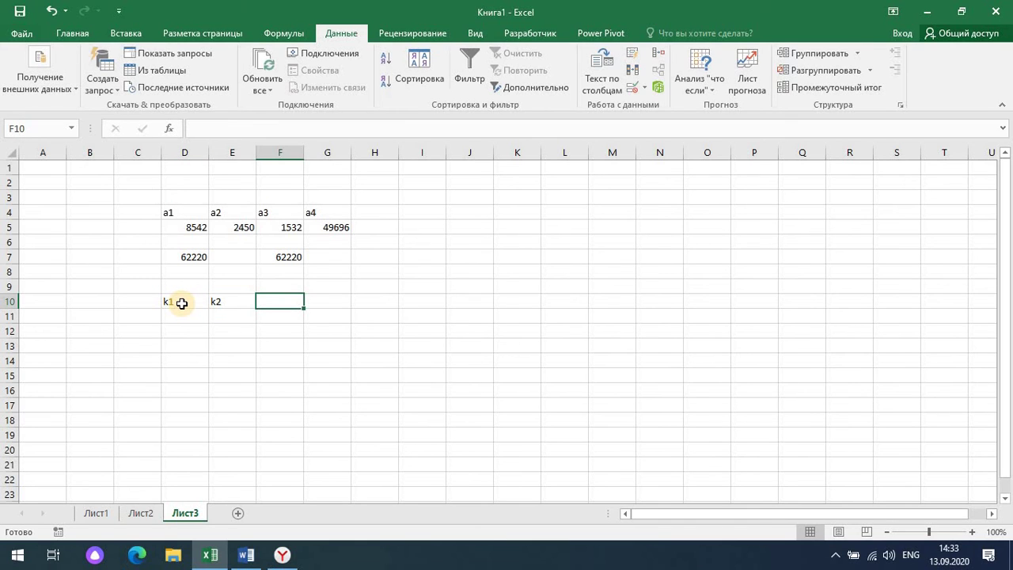
{"action": "type", "text": "k3"}
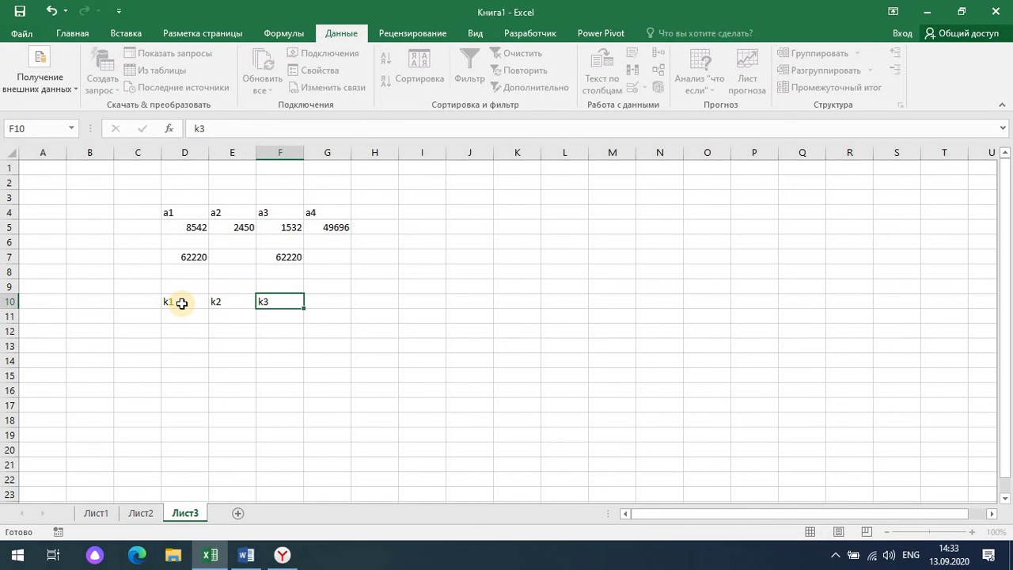
{"action": "key", "text": "Tab"}
{"action": "type", "text": "k4"}
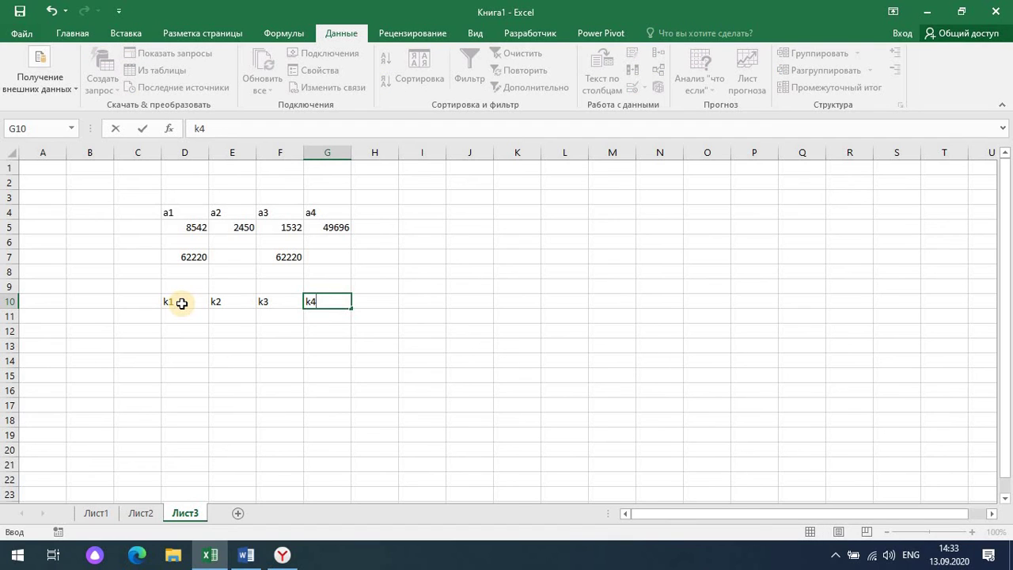
- Fill in 12, 52 and 62 under the headings k1, k2 and k3 in cells D11 to F11
{"action": "left_click", "coordinate": [174, 315]}
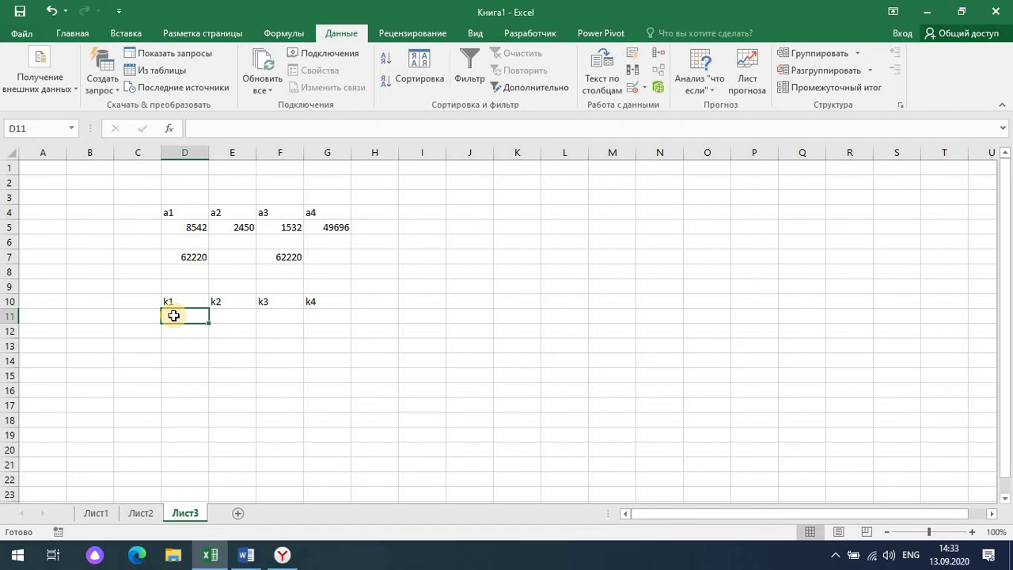
{"action": "type", "text": "12"}
{"action": "key", "text": "Tab"}
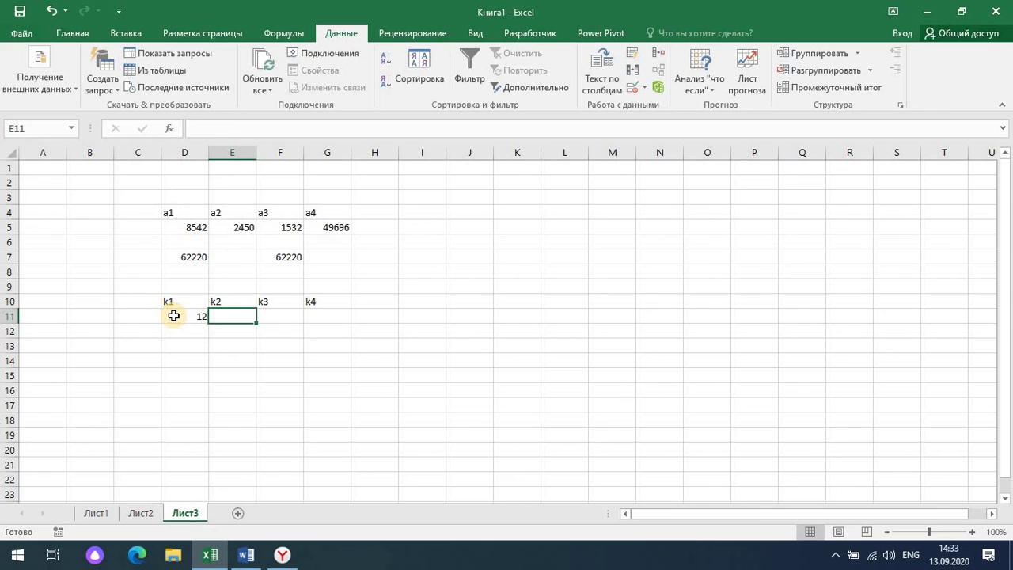
{"action": "type", "text": "52"}
{"action": "key", "text": "Tab"}
{"action": "type", "text": "6"}
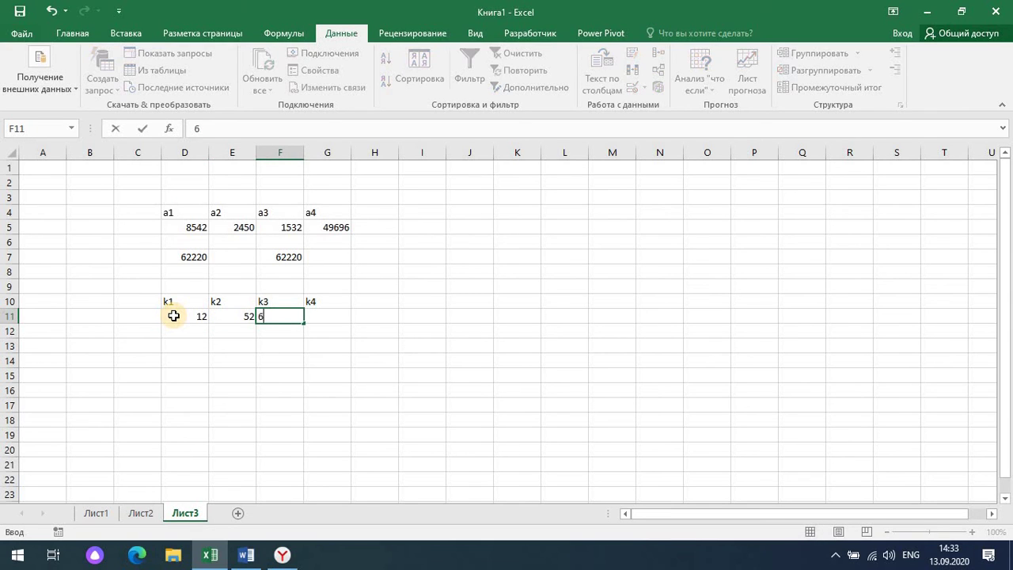
{"action": "type", "text": "2"}
{"action": "key", "text": "Down"}
- Enter the target total 150 for the second example in cell D13
{"action": "key", "text": "Left"}
{"action": "key", "text": "Left"}
{"action": "key", "text": "Left"}
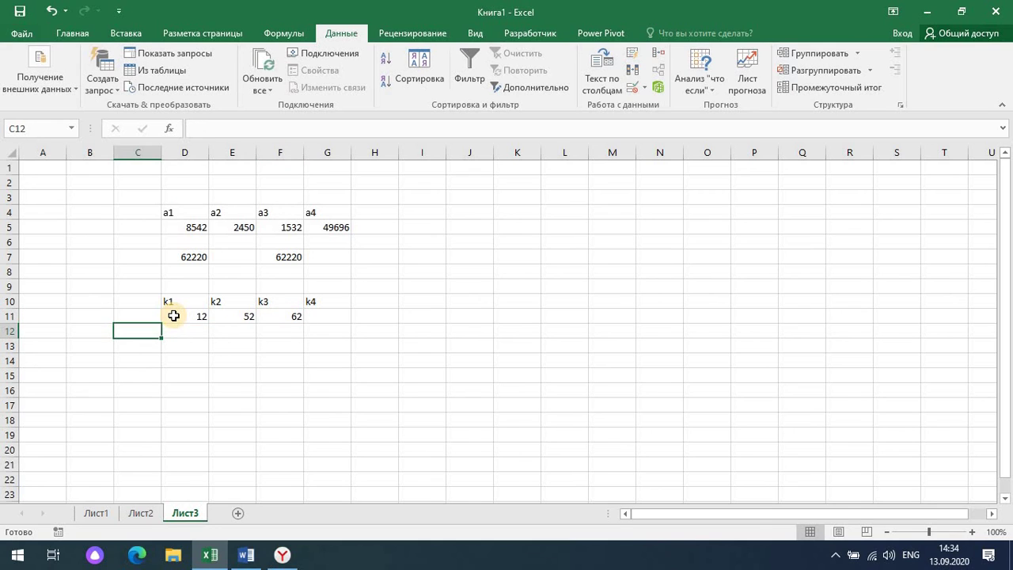
{"action": "key", "text": "Down"}
{"action": "key", "text": "Right"}
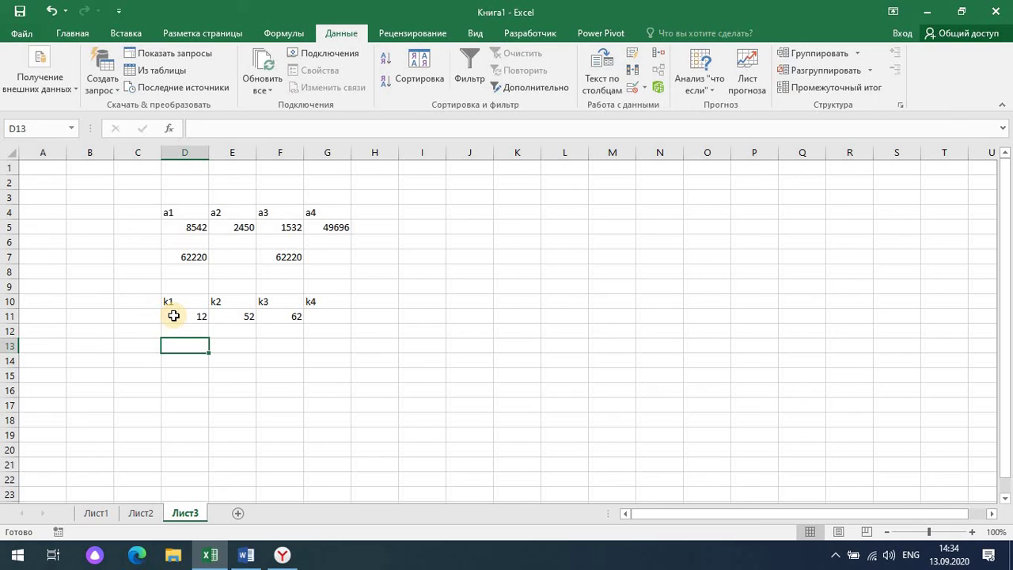
{"action": "type", "text": "15"}
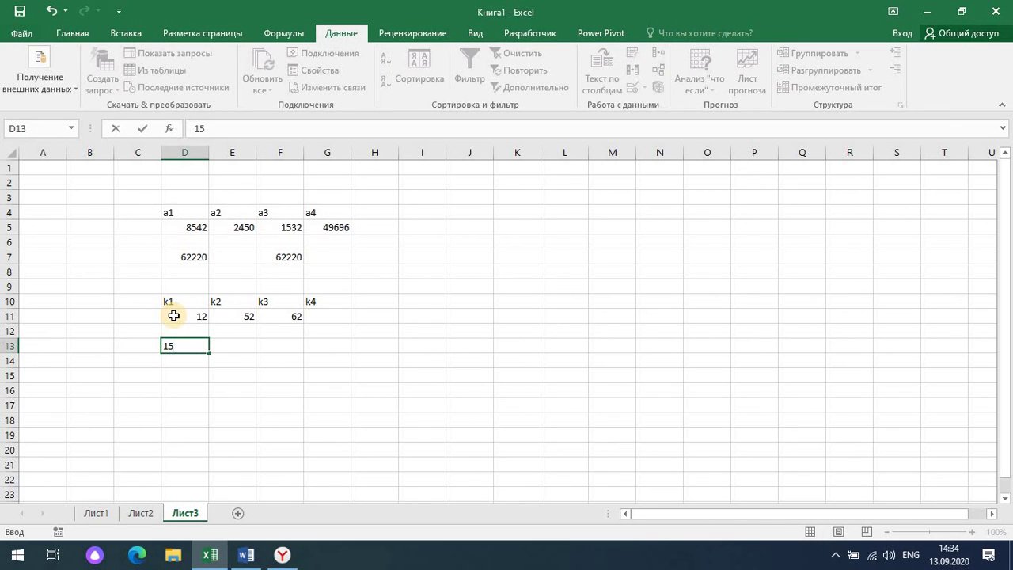
{"action": "type", "text": "0"}
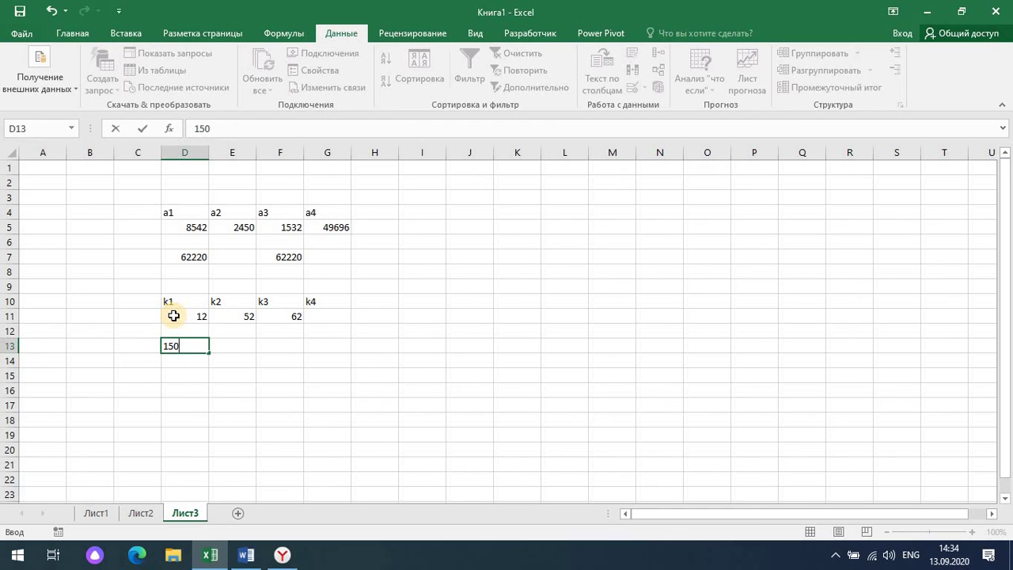
{"action": "left_click", "coordinate": [228, 344]}
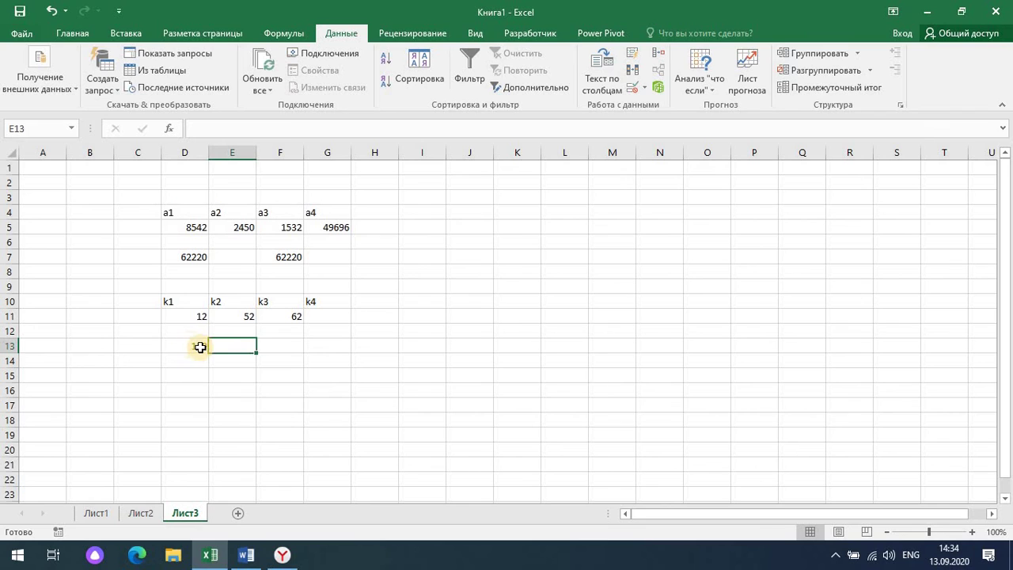
- Insert an AutoSum formula in cell F13 that adds the range D11:G11, including the empty k4 cell
{"action": "left_click", "coordinate": [275, 346]}
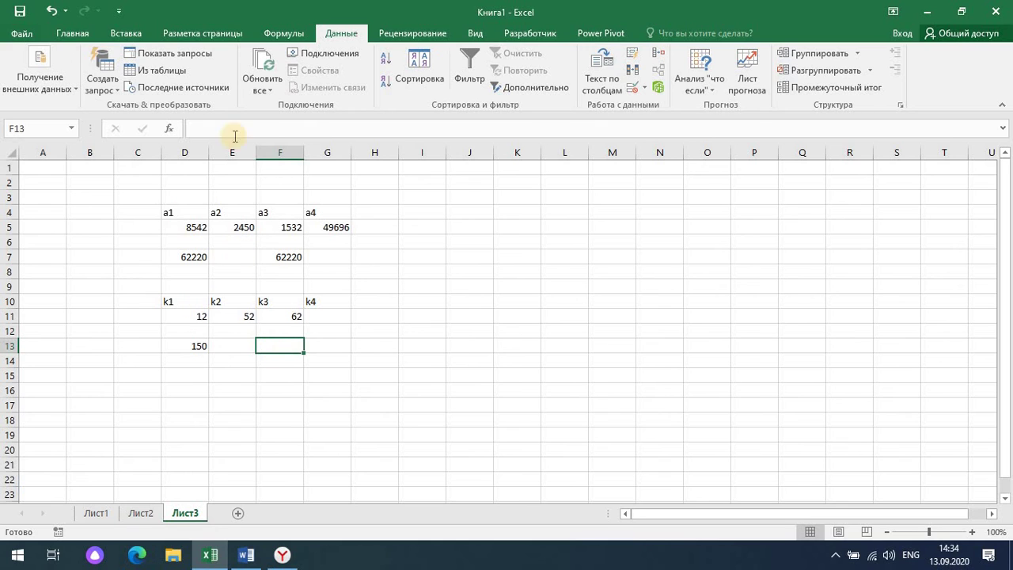
{"action": "left_click", "coordinate": [68, 32]}
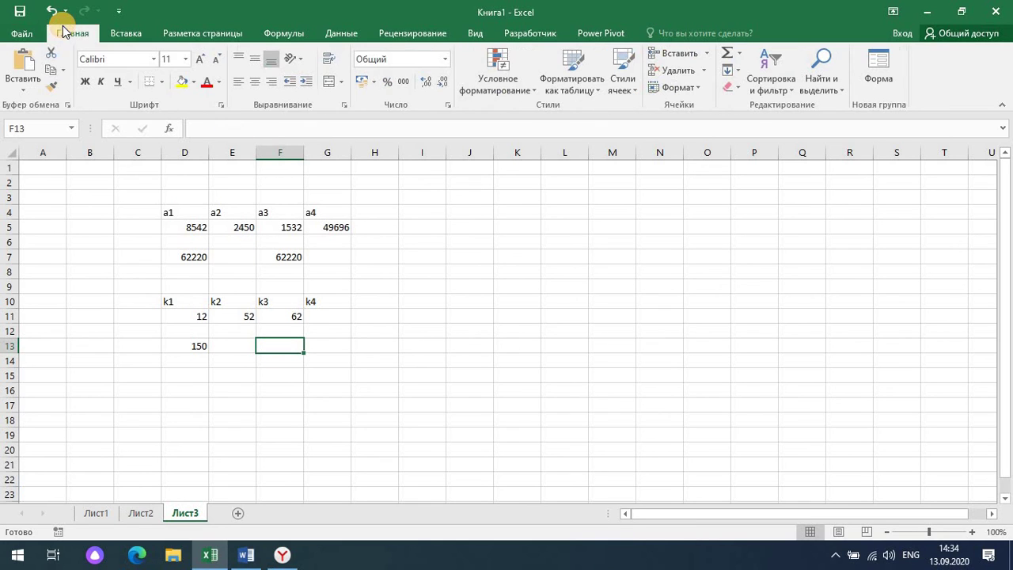
{"action": "left_click", "coordinate": [726, 53]}
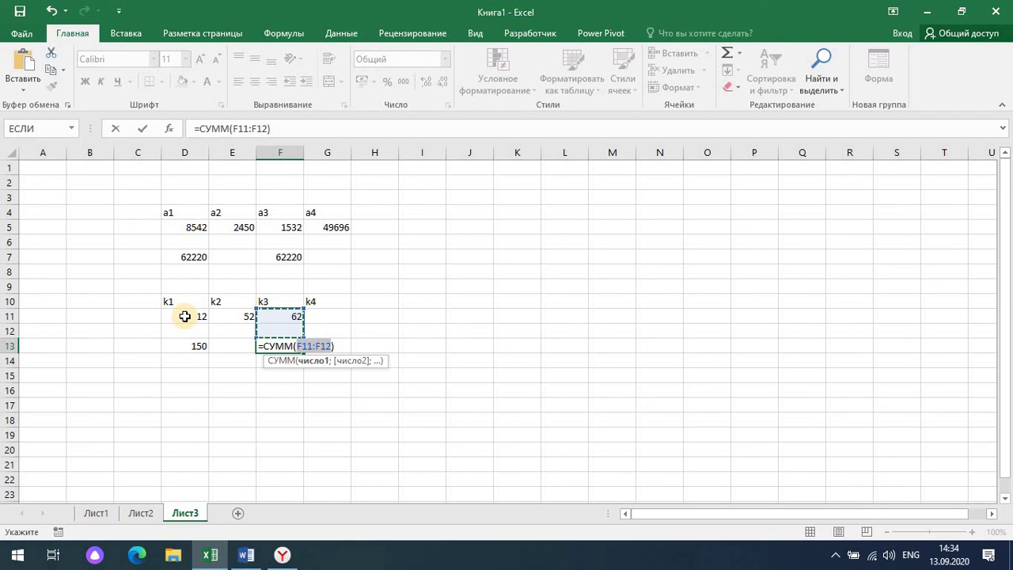
{"action": "left_click_drag", "start_coordinate": [184, 317], "coordinate": [316, 317]}
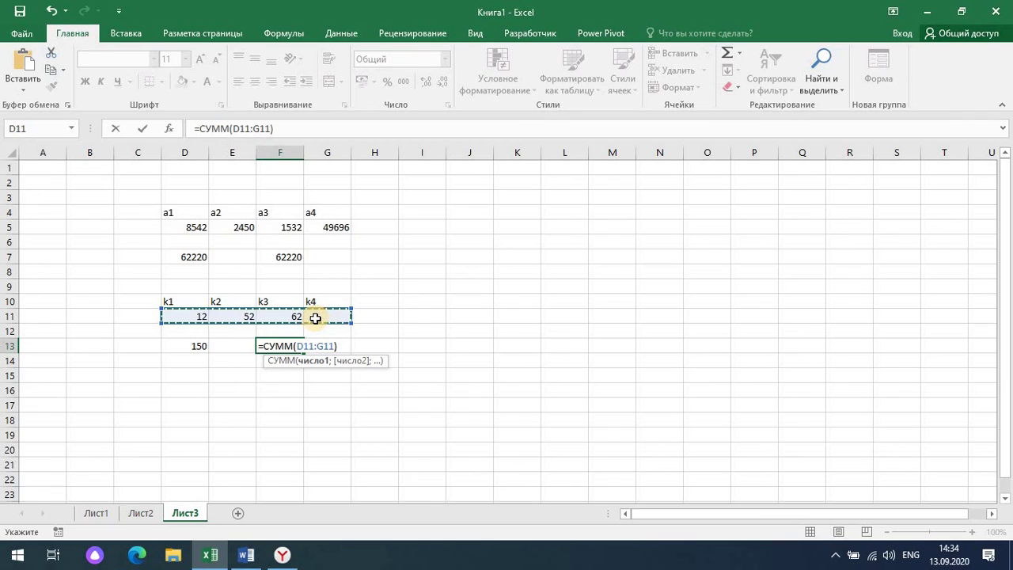
{"action": "key", "text": "ctrl+Return"}
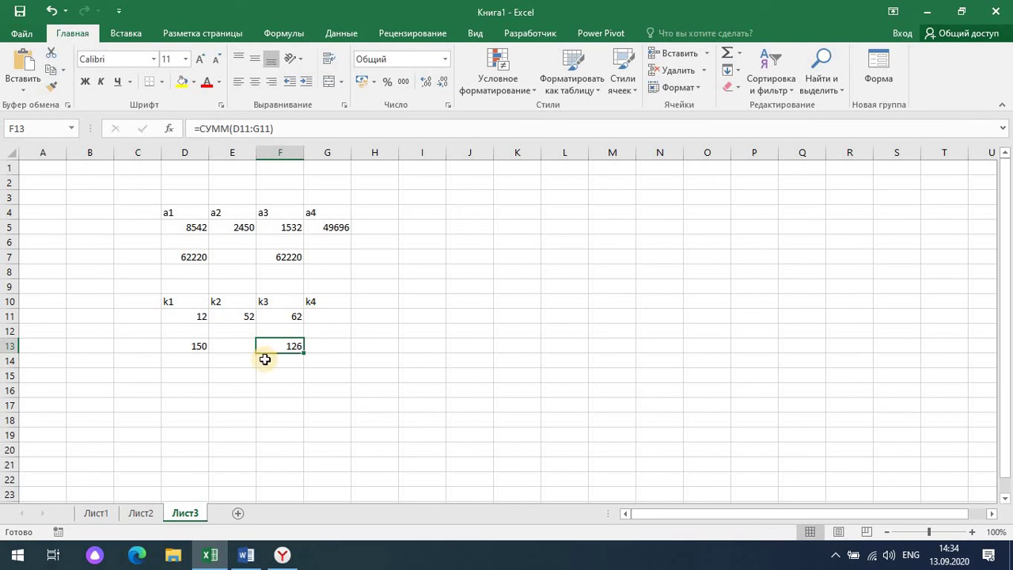
- Start Goal Seek from the empty k4 cell and choose the sum in F13 as the cell to set
{"action": "left_click", "coordinate": [321, 315]}
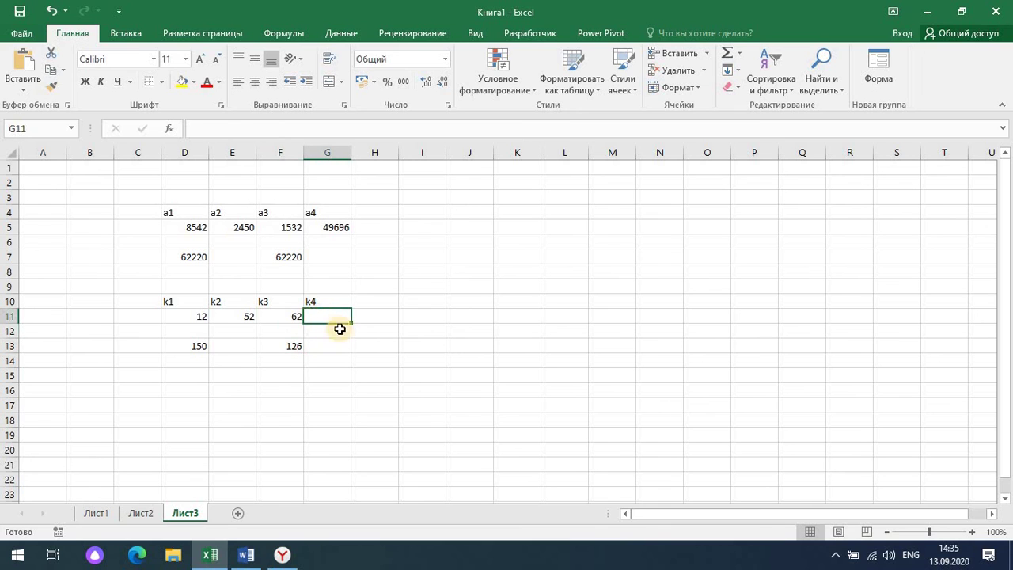
{"action": "left_click", "coordinate": [346, 33]}
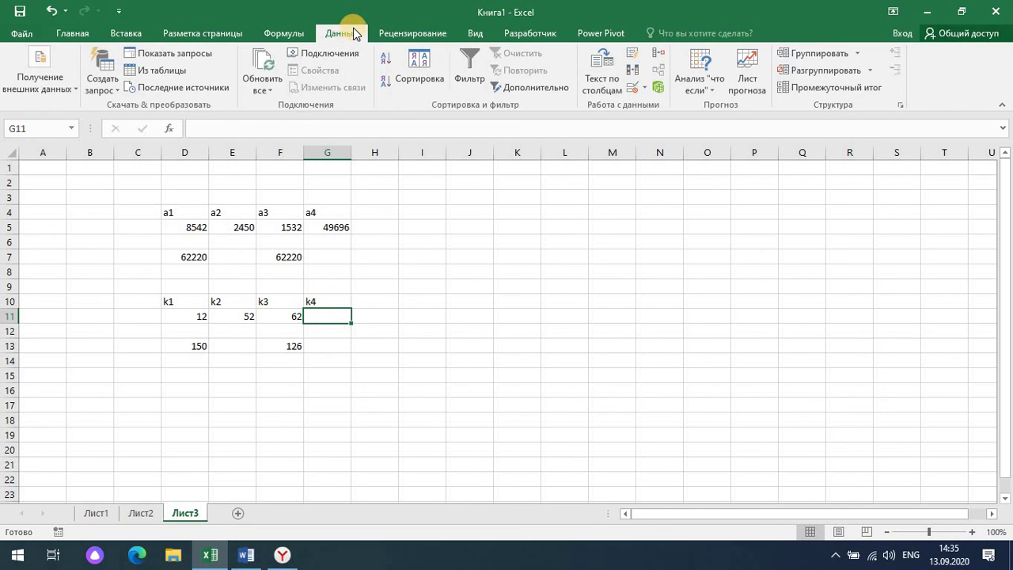
{"action": "left_click", "coordinate": [707, 89]}
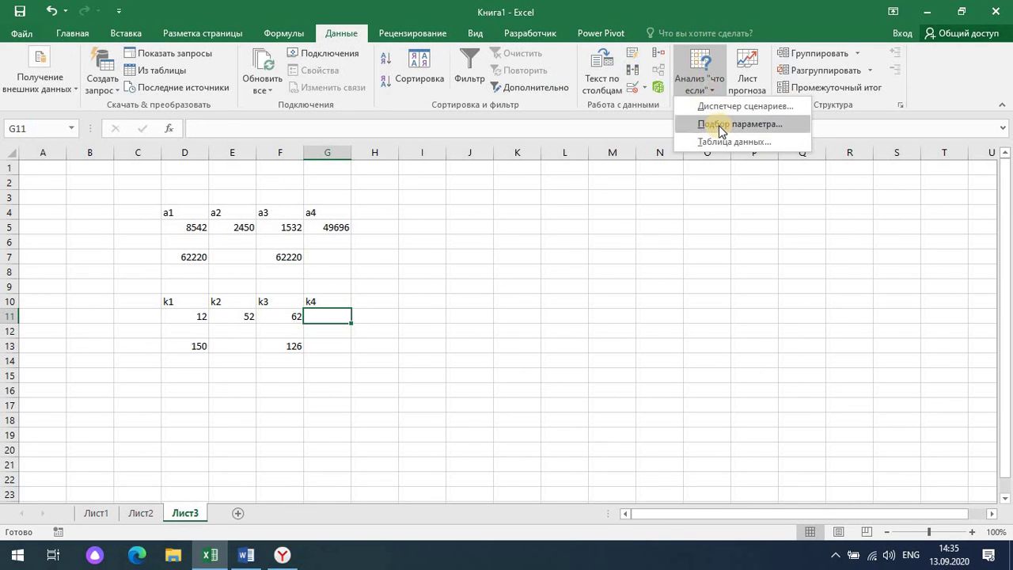
{"action": "left_click", "coordinate": [718, 124]}
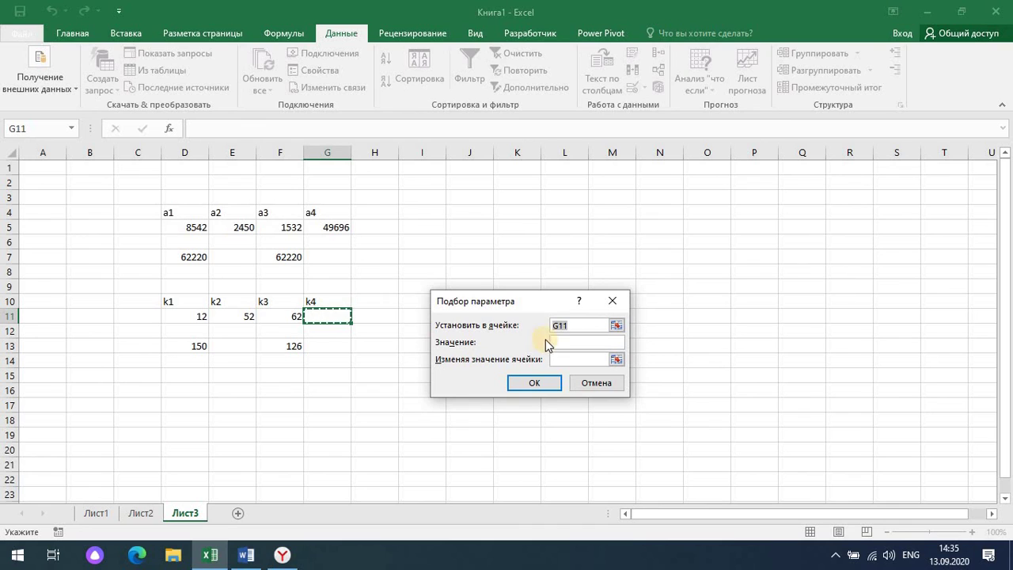
{"action": "double_click", "coordinate": [567, 331]}
{"action": "left_click", "coordinate": [286, 348]}
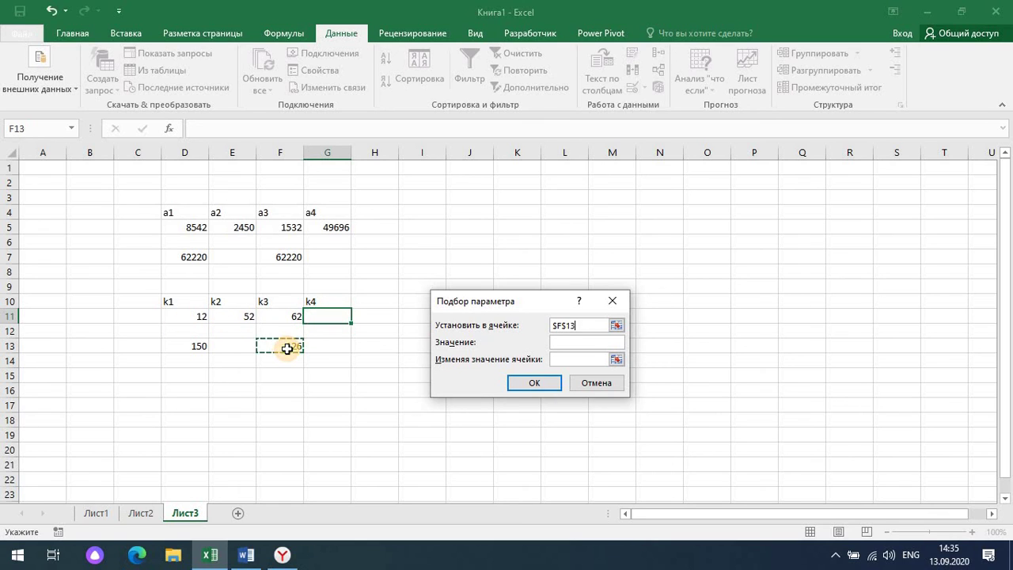
- Set the Goal Seek target value to 150 with the k4 cell G11 as the changing cell, then run it and accept the solution
{"action": "left_click", "coordinate": [566, 342]}
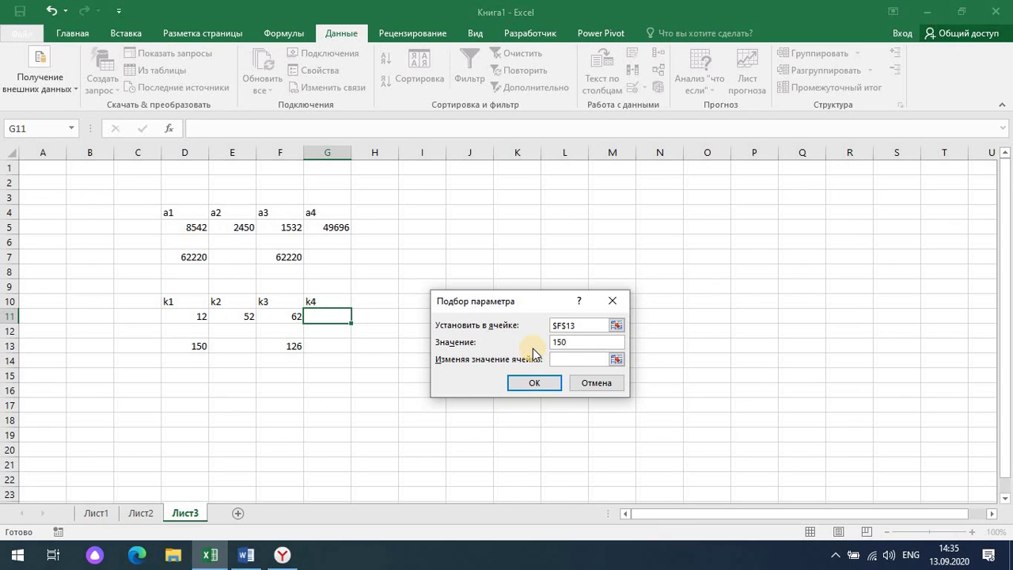
{"action": "left_click", "coordinate": [560, 360]}
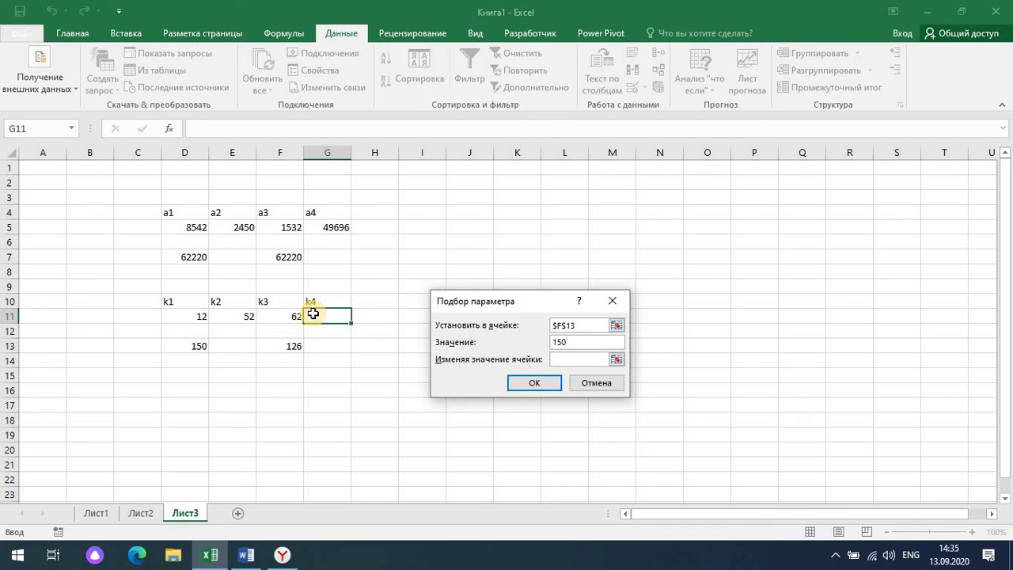
{"action": "left_click", "coordinate": [314, 314]}
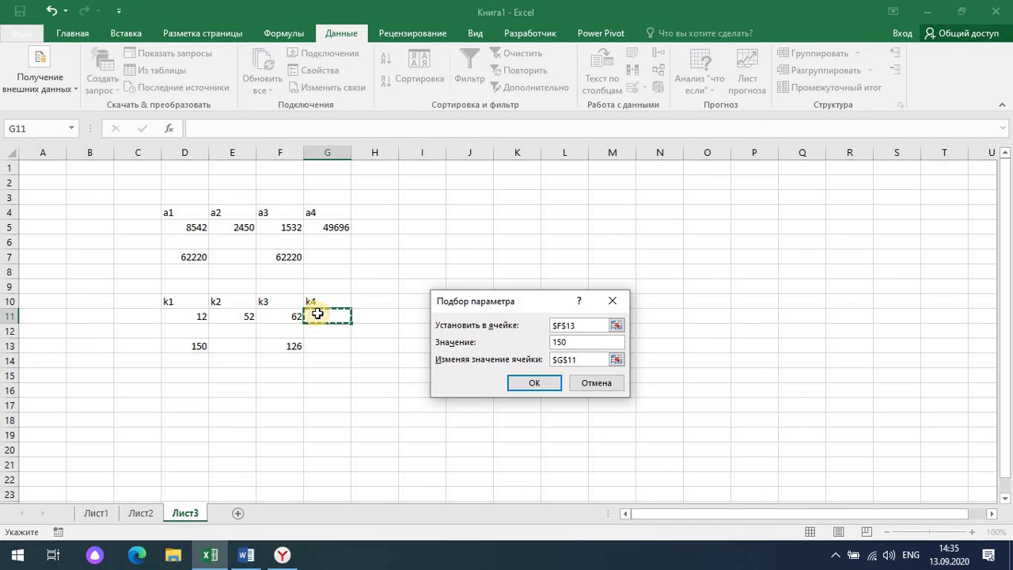
{"action": "left_click", "coordinate": [535, 381]}
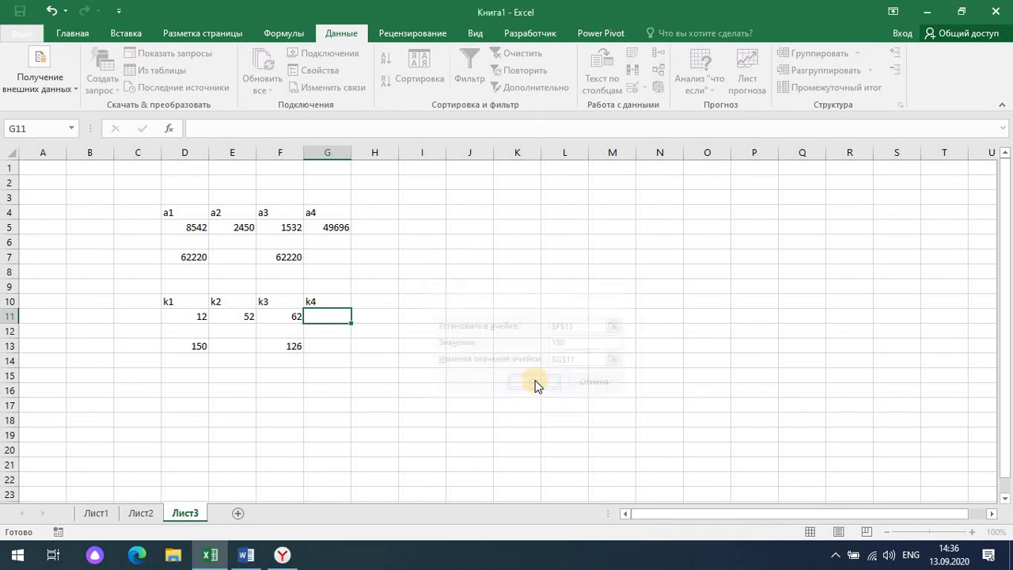
{"action": "left_click", "coordinate": [540, 382]}
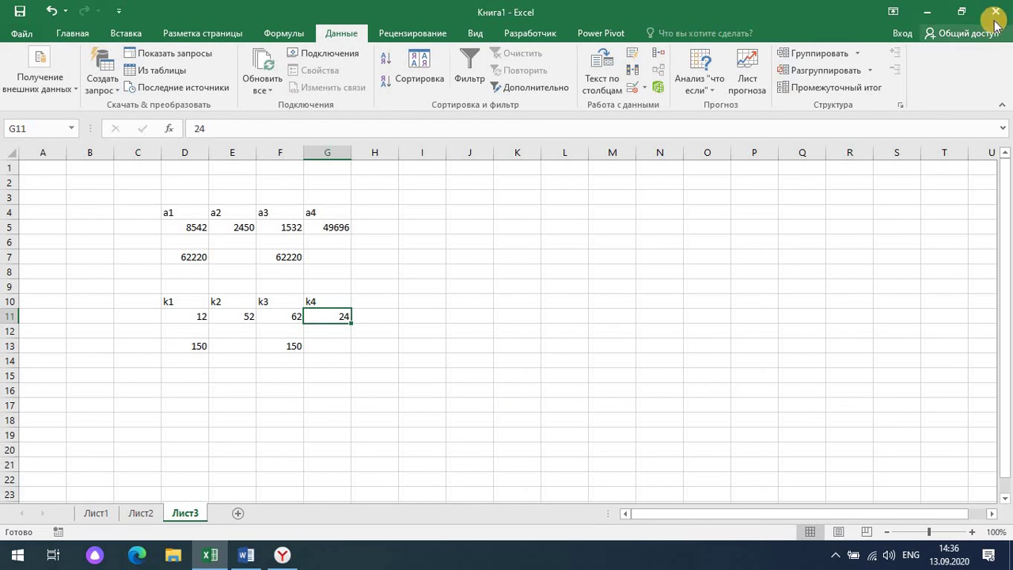
{"action": "left_click", "coordinate": [835, 553]}
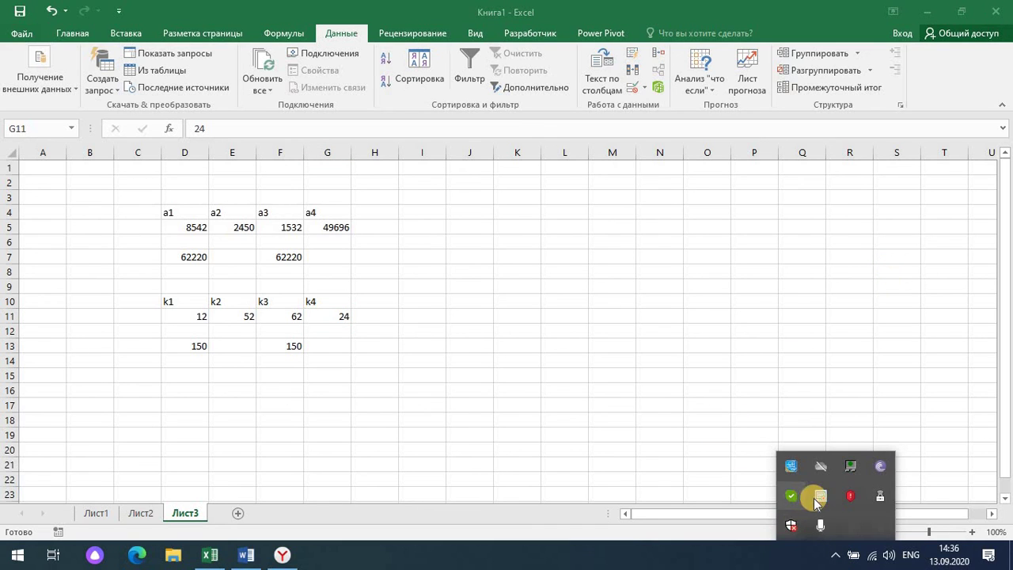